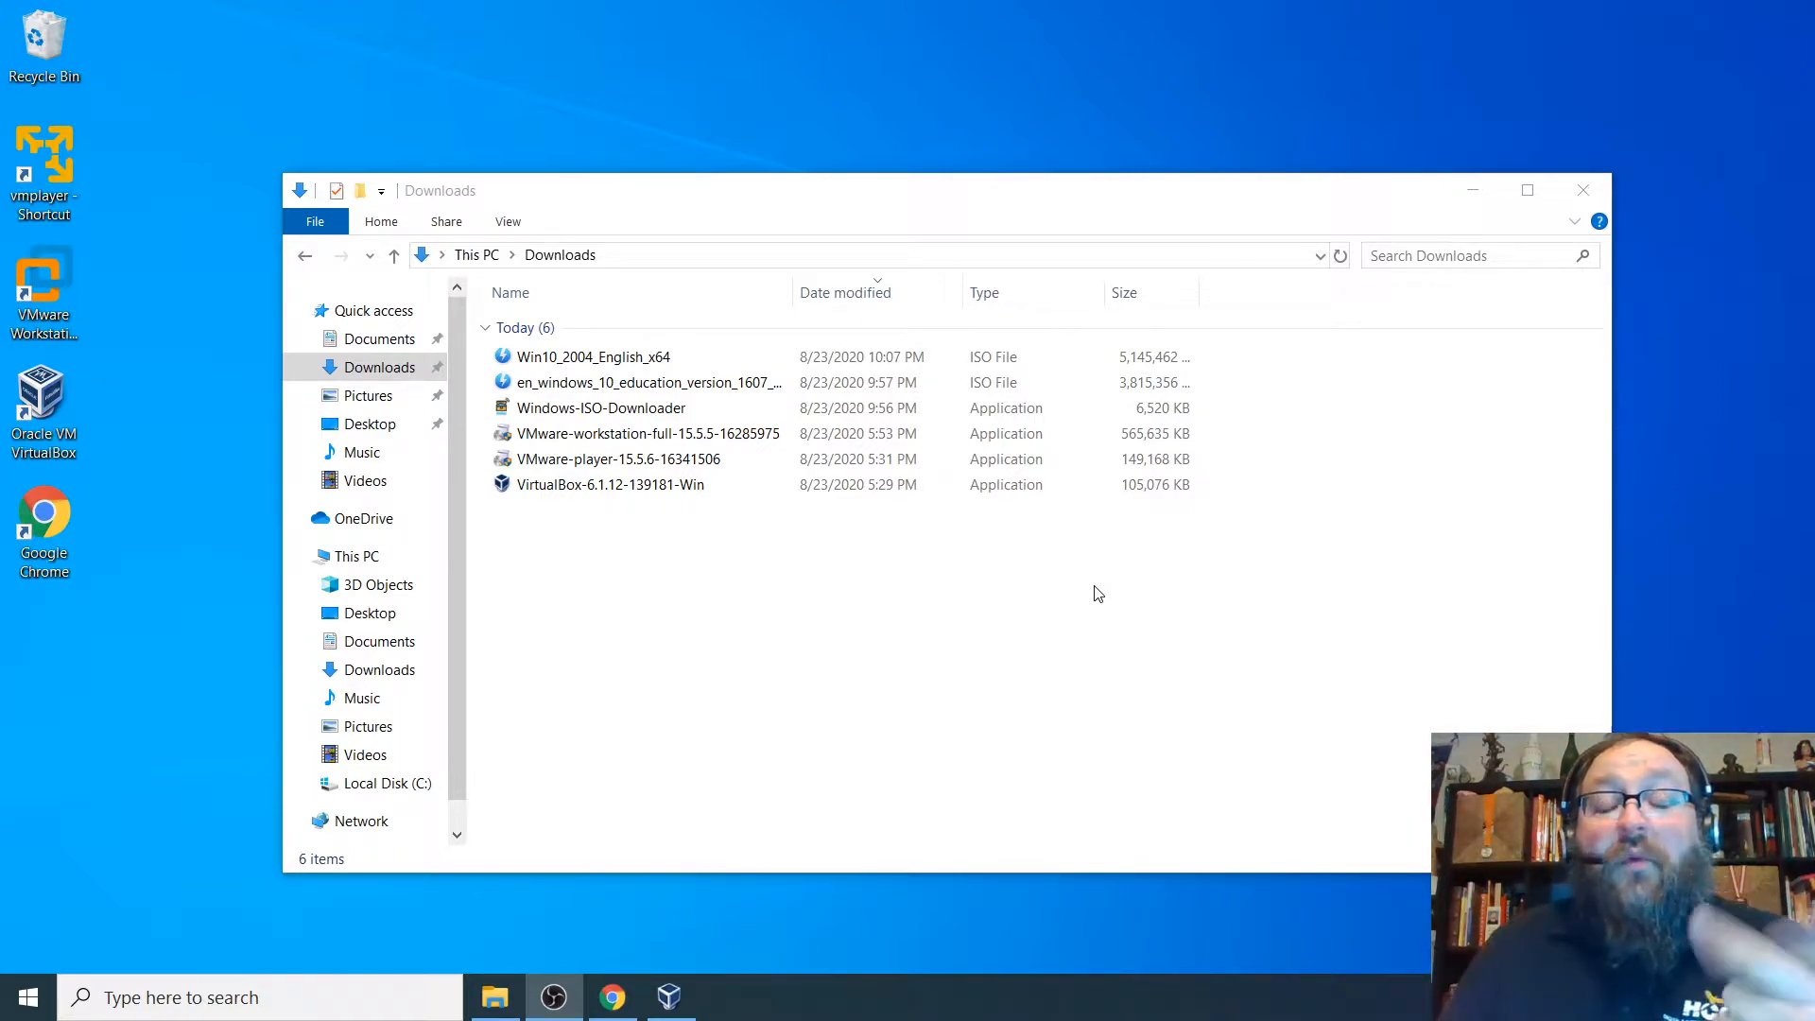
Switch to Oracle VM VirtualBox Manager, dismiss its About window and start a new virtual machine named ForensicsVM.
left_click(683, 1000)
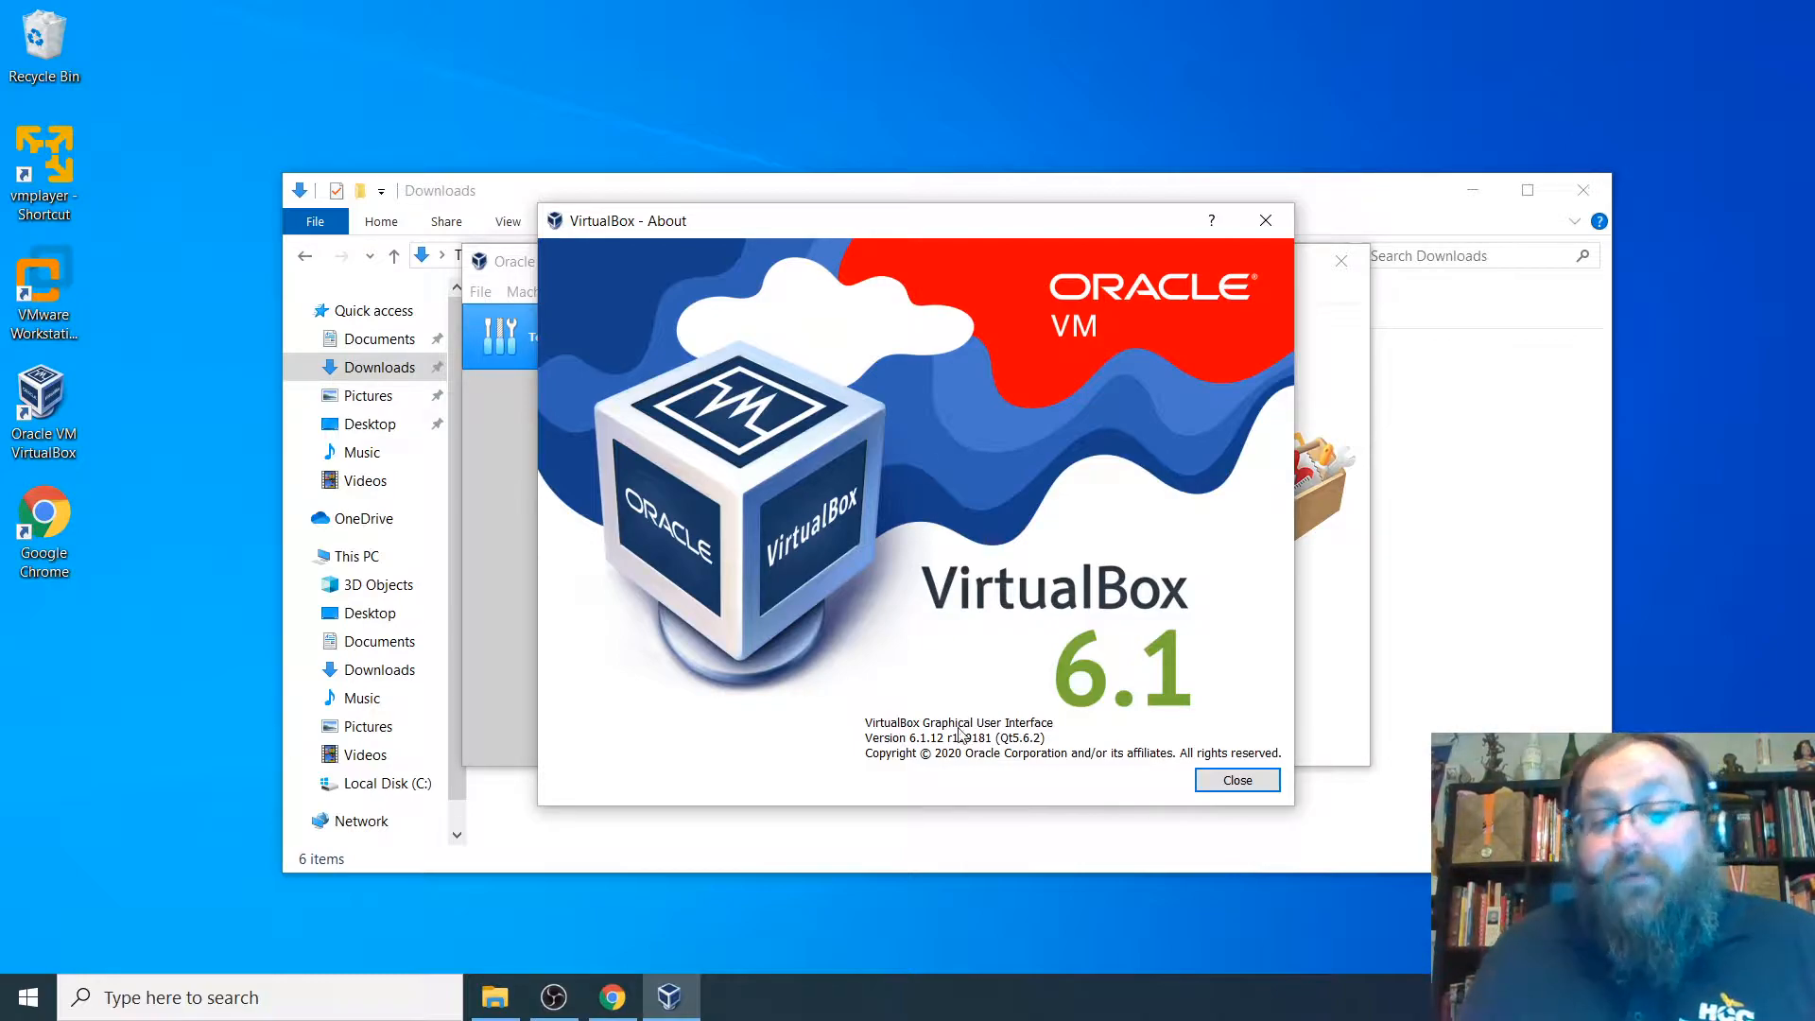
left_click(1263, 781)
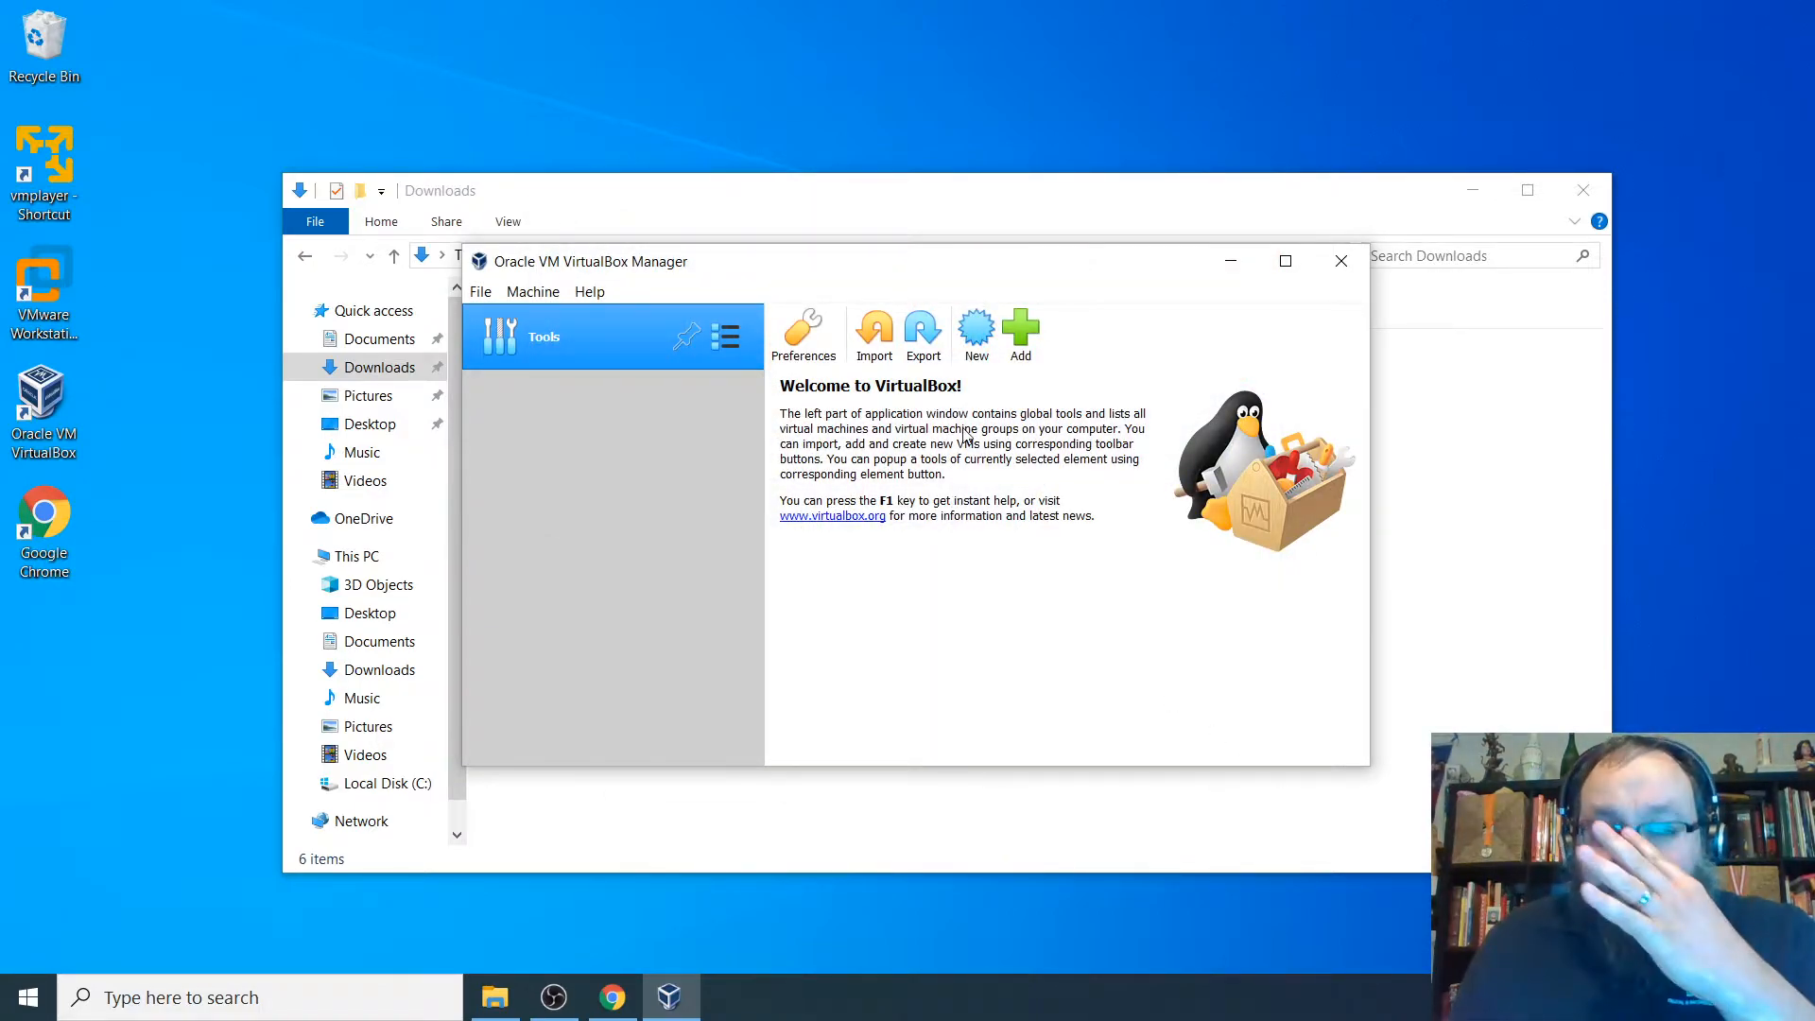
left_click(977, 331)
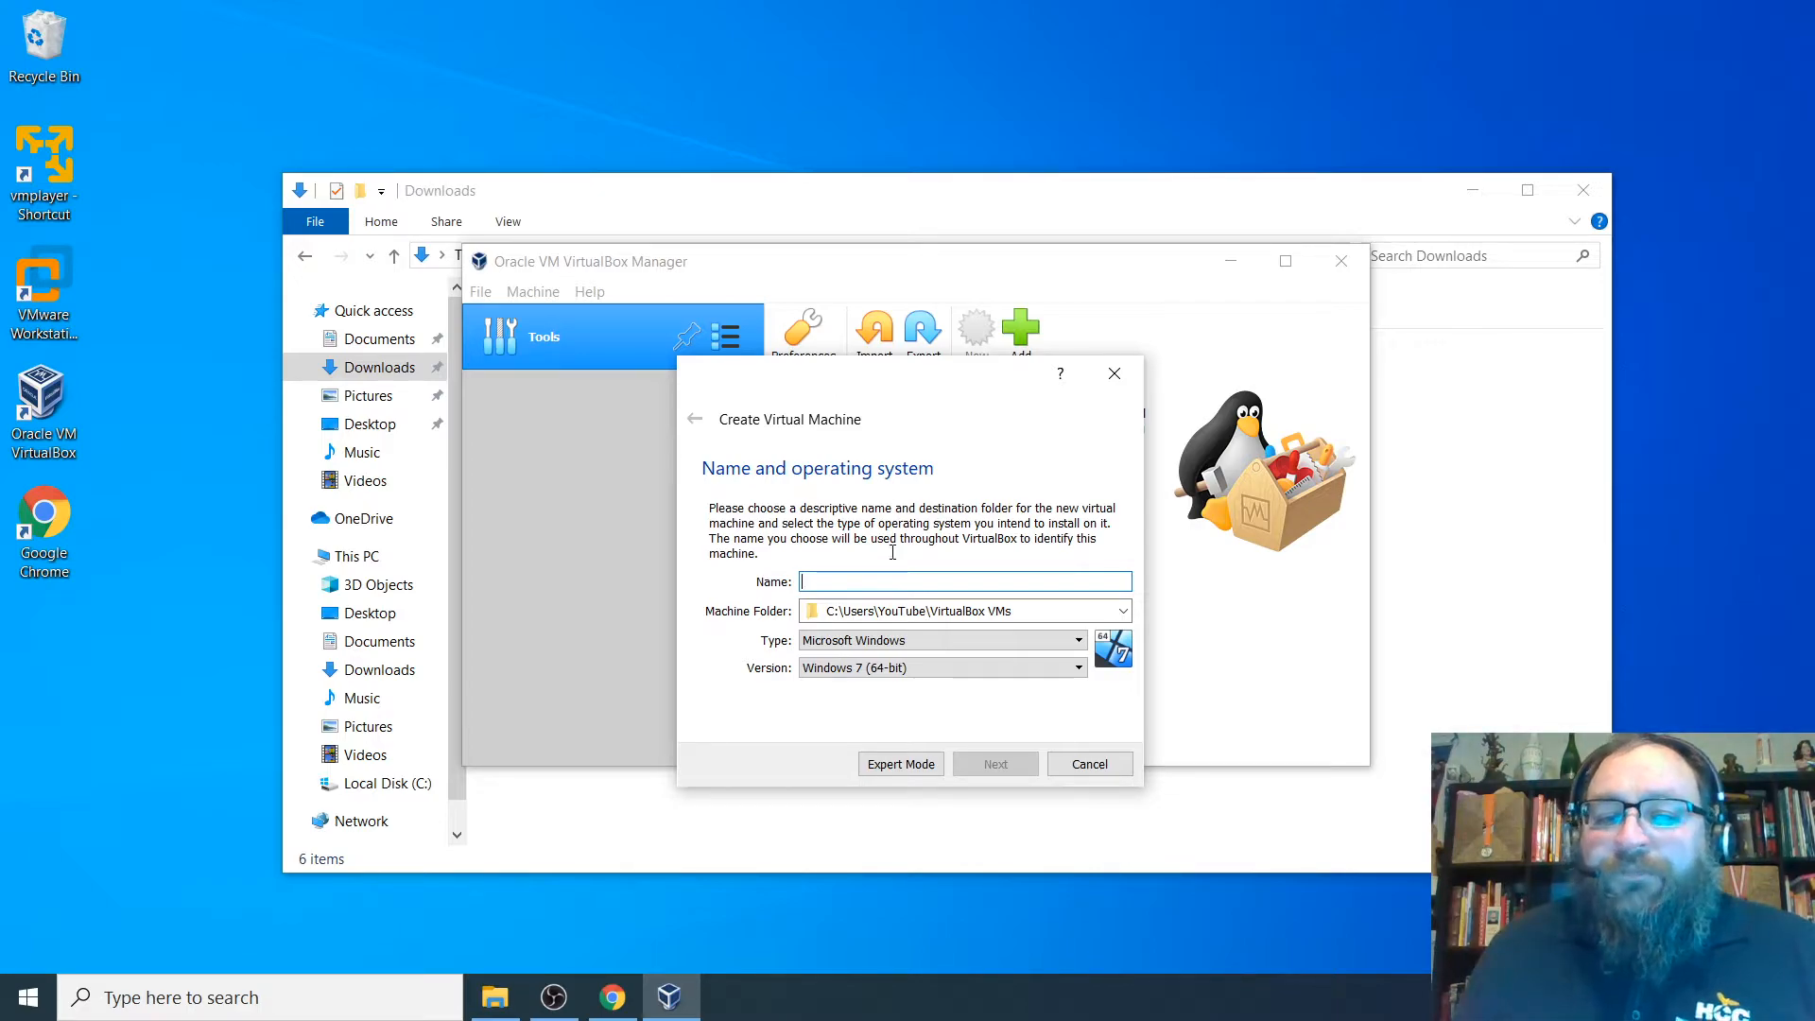
type("Forenicc")
key("BackSpace")
type("sicsVM")
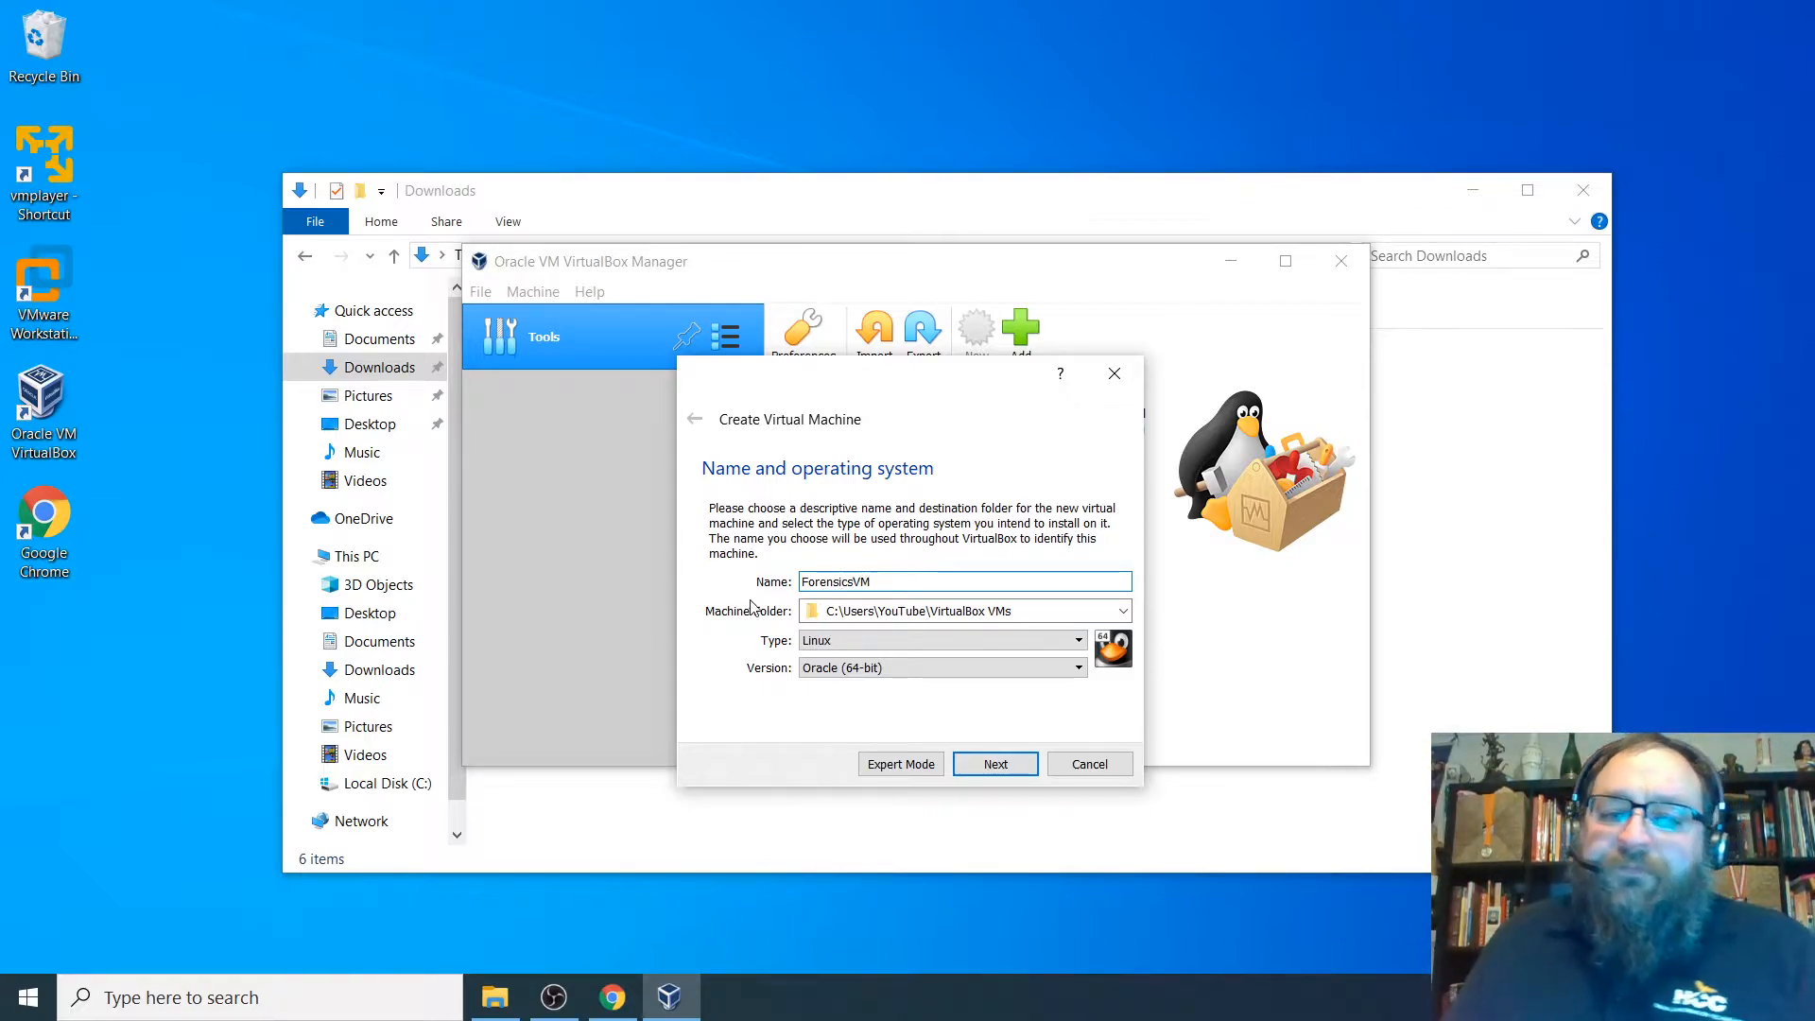
Set the new machine's operating system type to Microsoft Windows and its version to Windows 10 (64-bit).
left_click(824, 642)
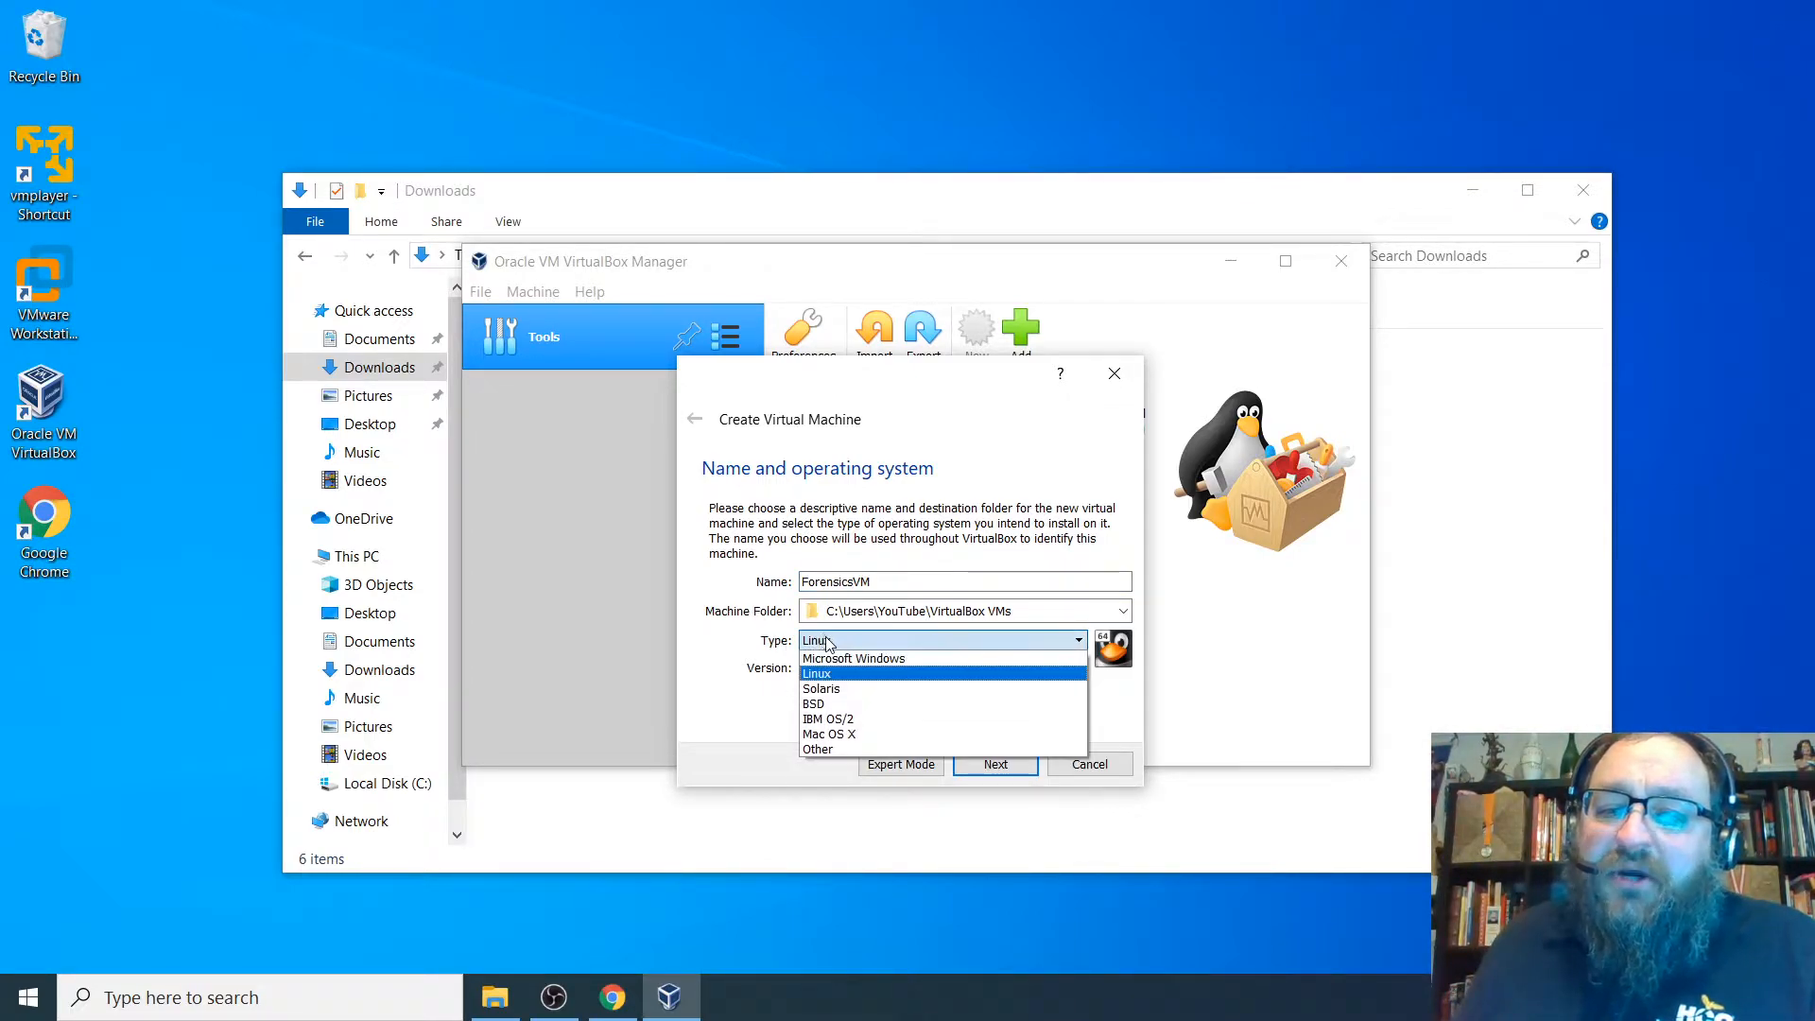
left_click(836, 659)
left_click(844, 642)
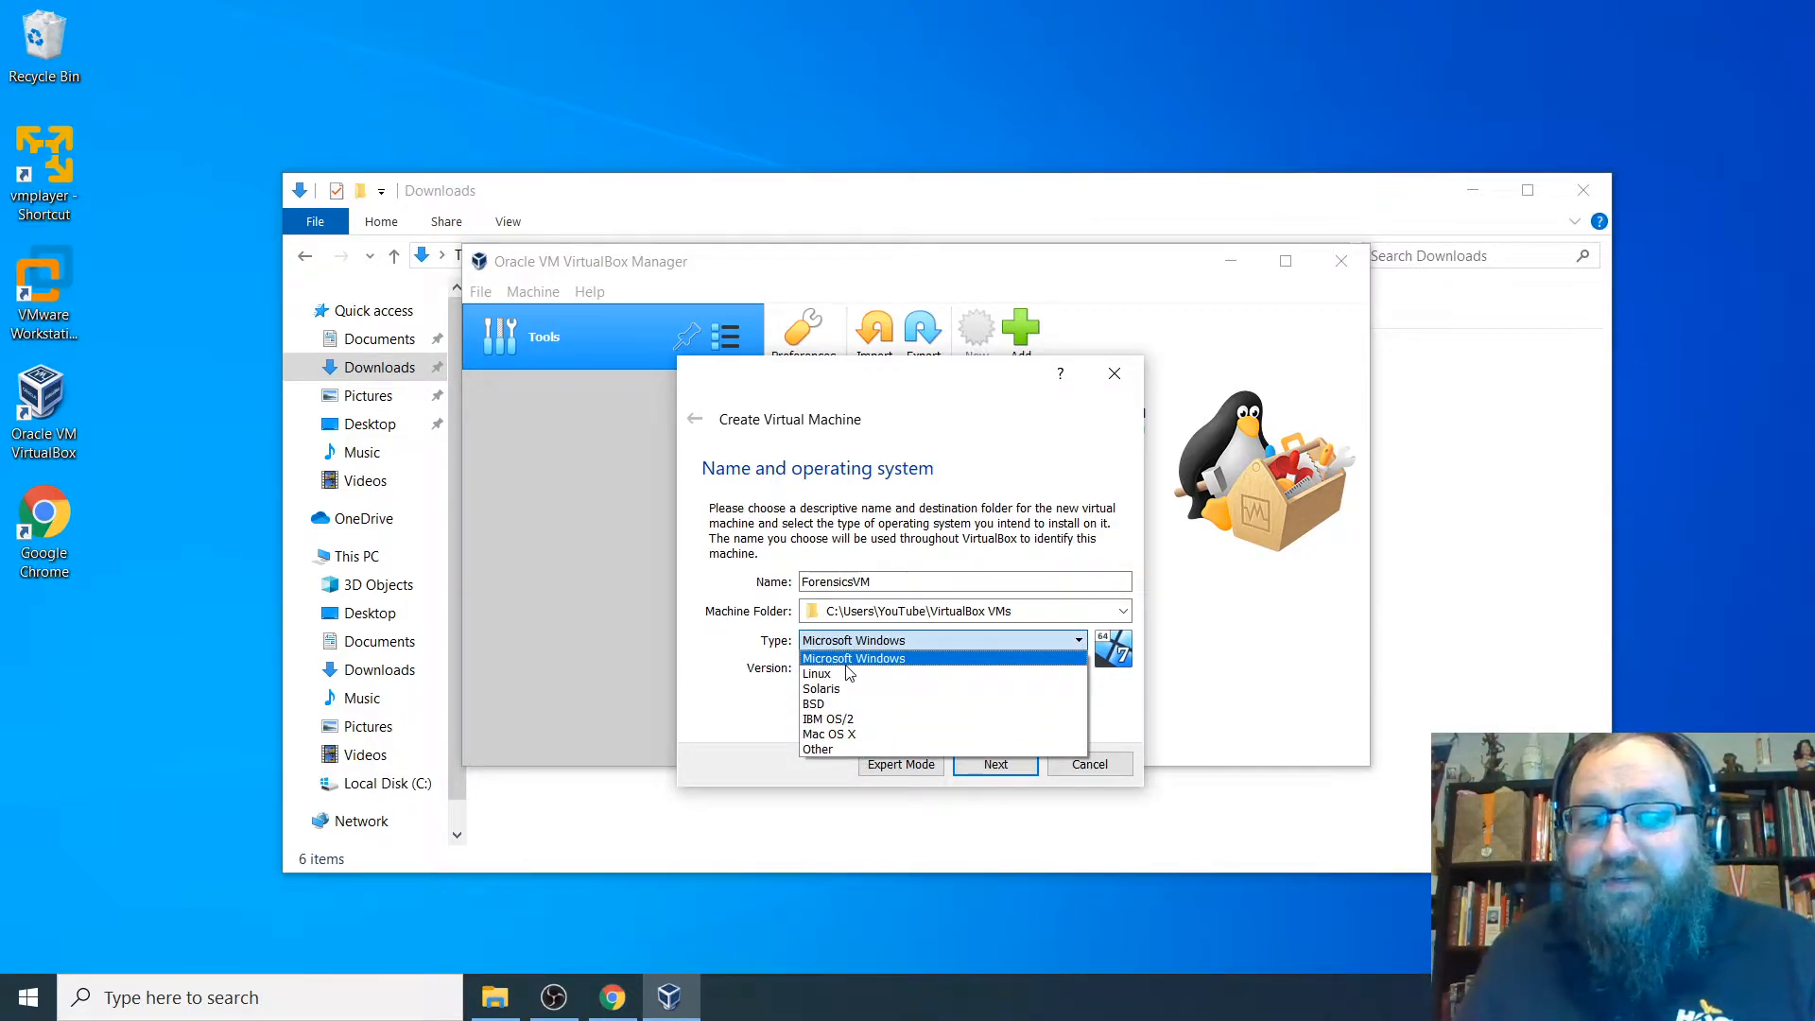
left_click(848, 659)
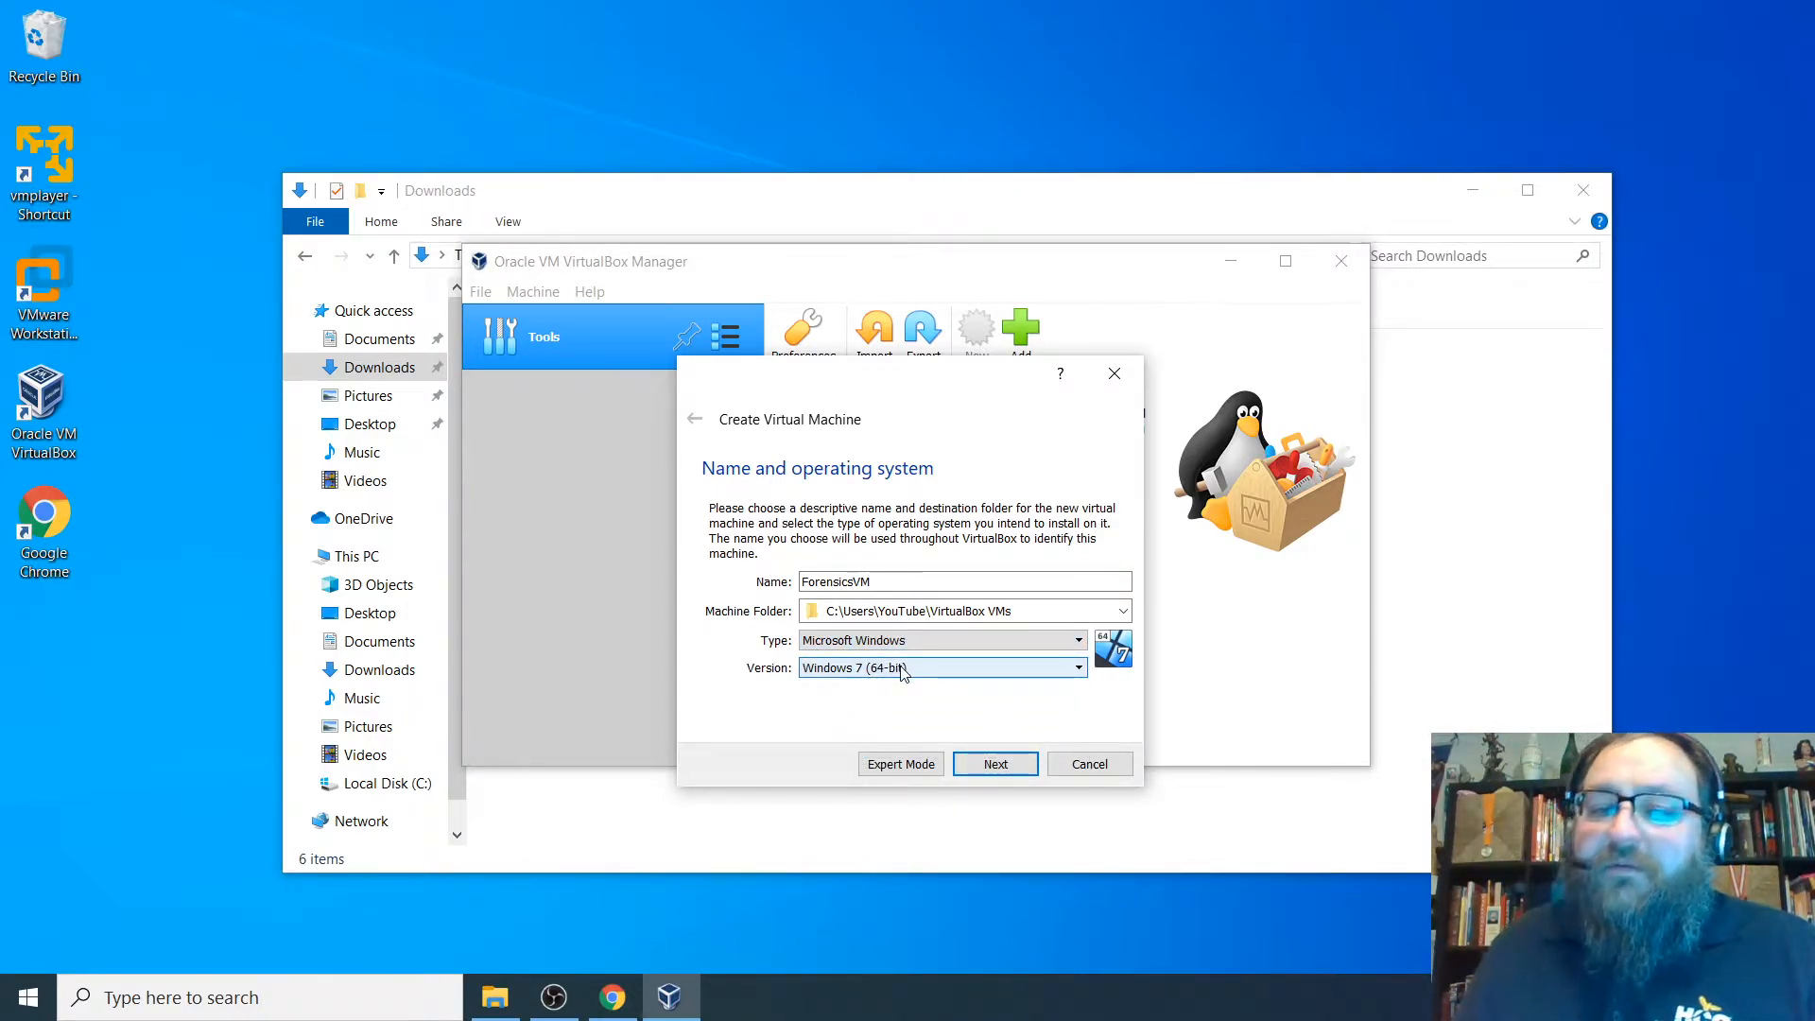
left_click(902, 668)
scroll(888, 795, "down", 2)
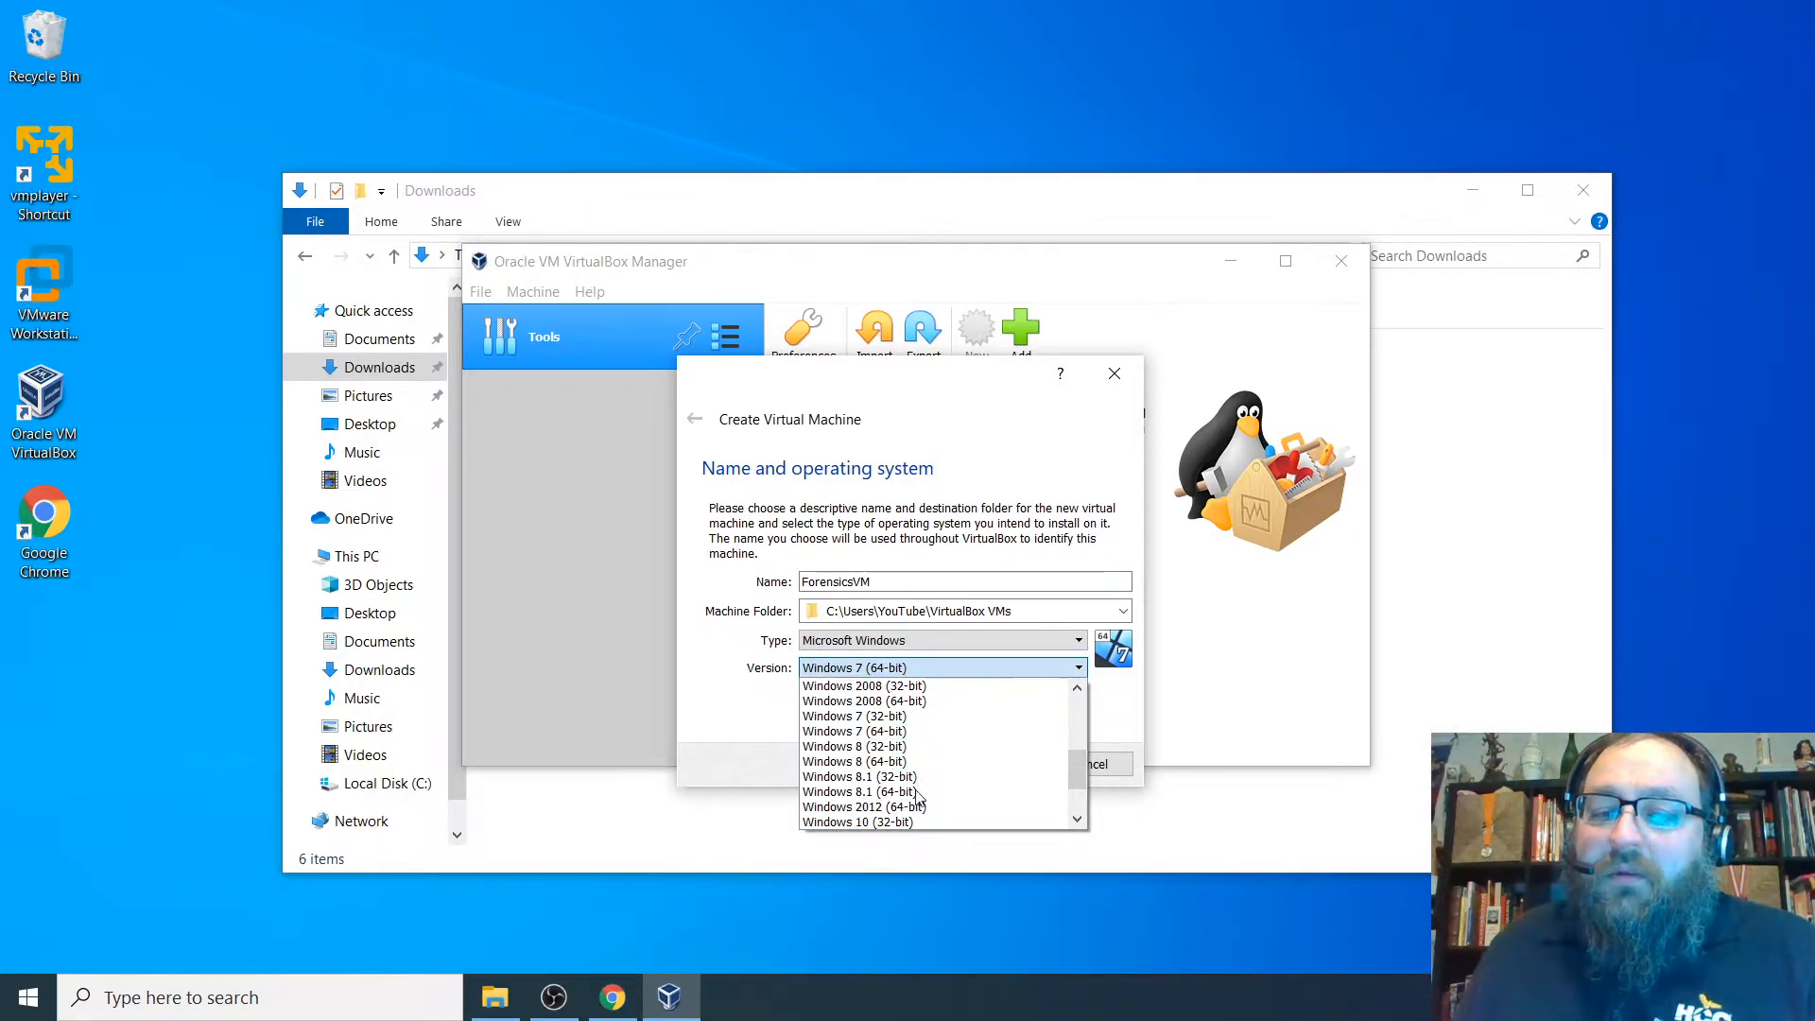
scroll(891, 818, "down", 1)
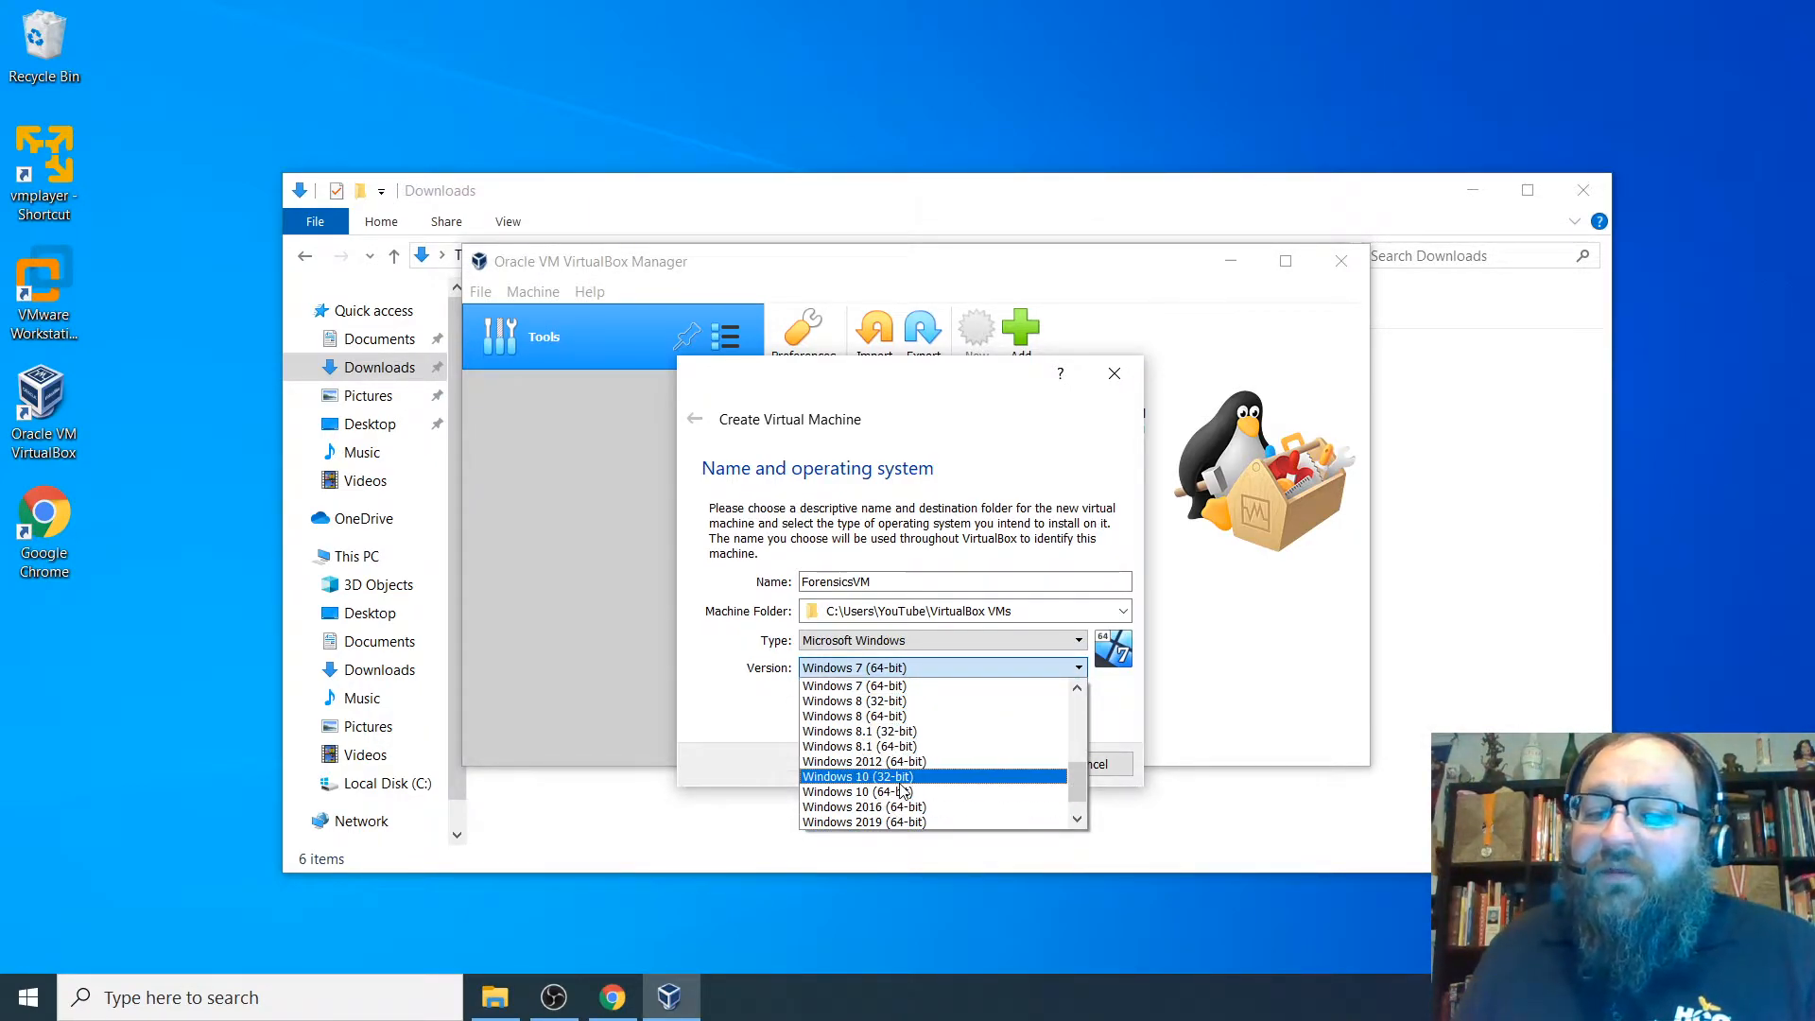
left_click(912, 792)
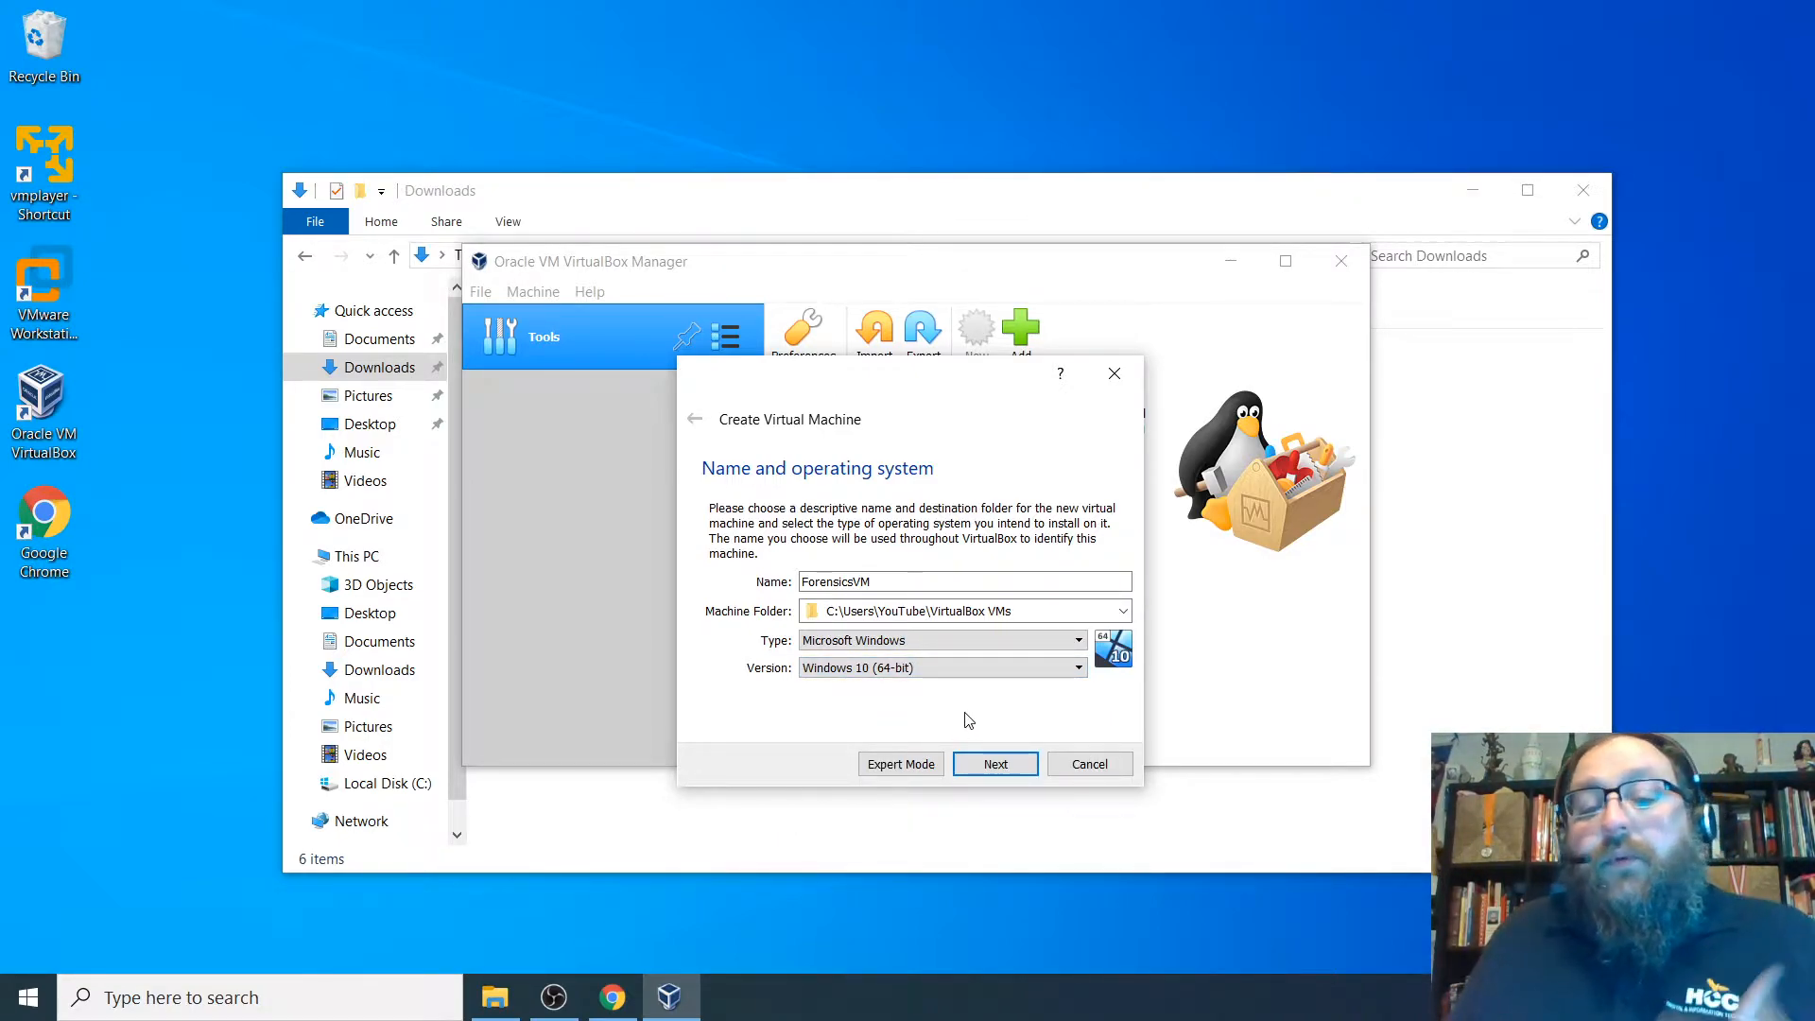
left_click(991, 764)
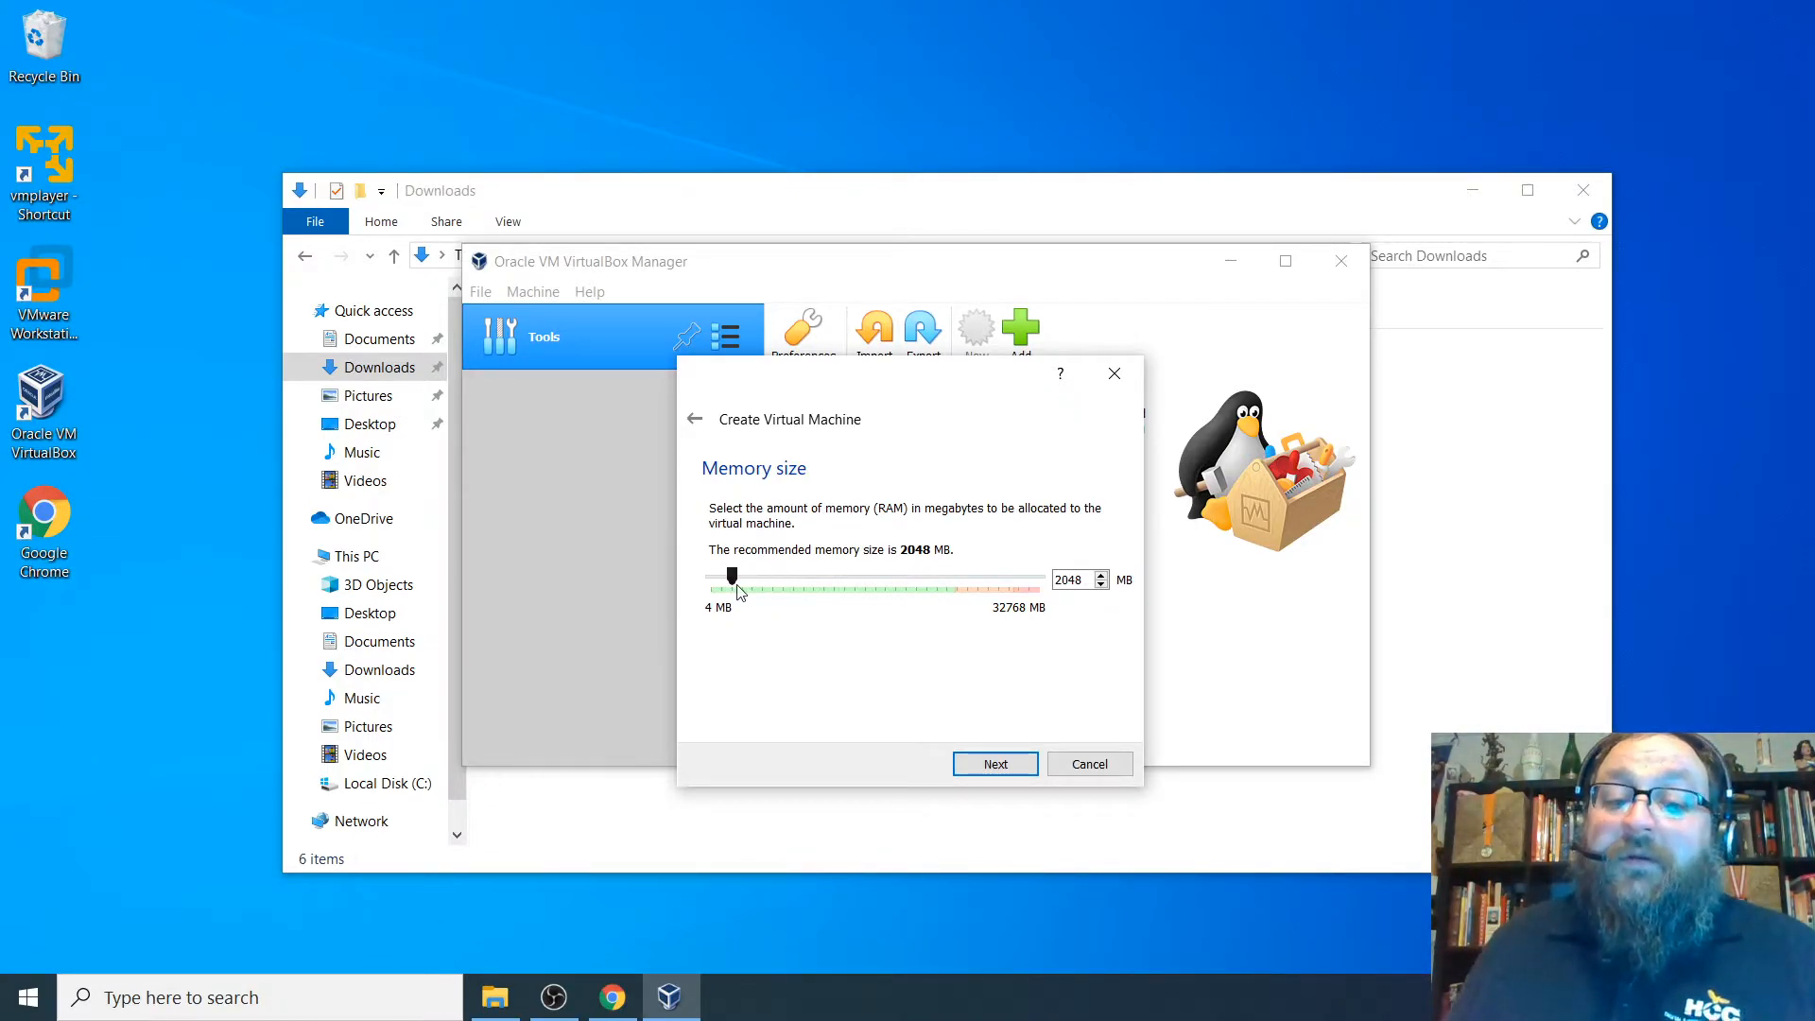
Allocate 4028 MB of memory to the new virtual machine.
left_click_drag(768, 586, 772, 584)
double_click(1069, 579)
type("4096")
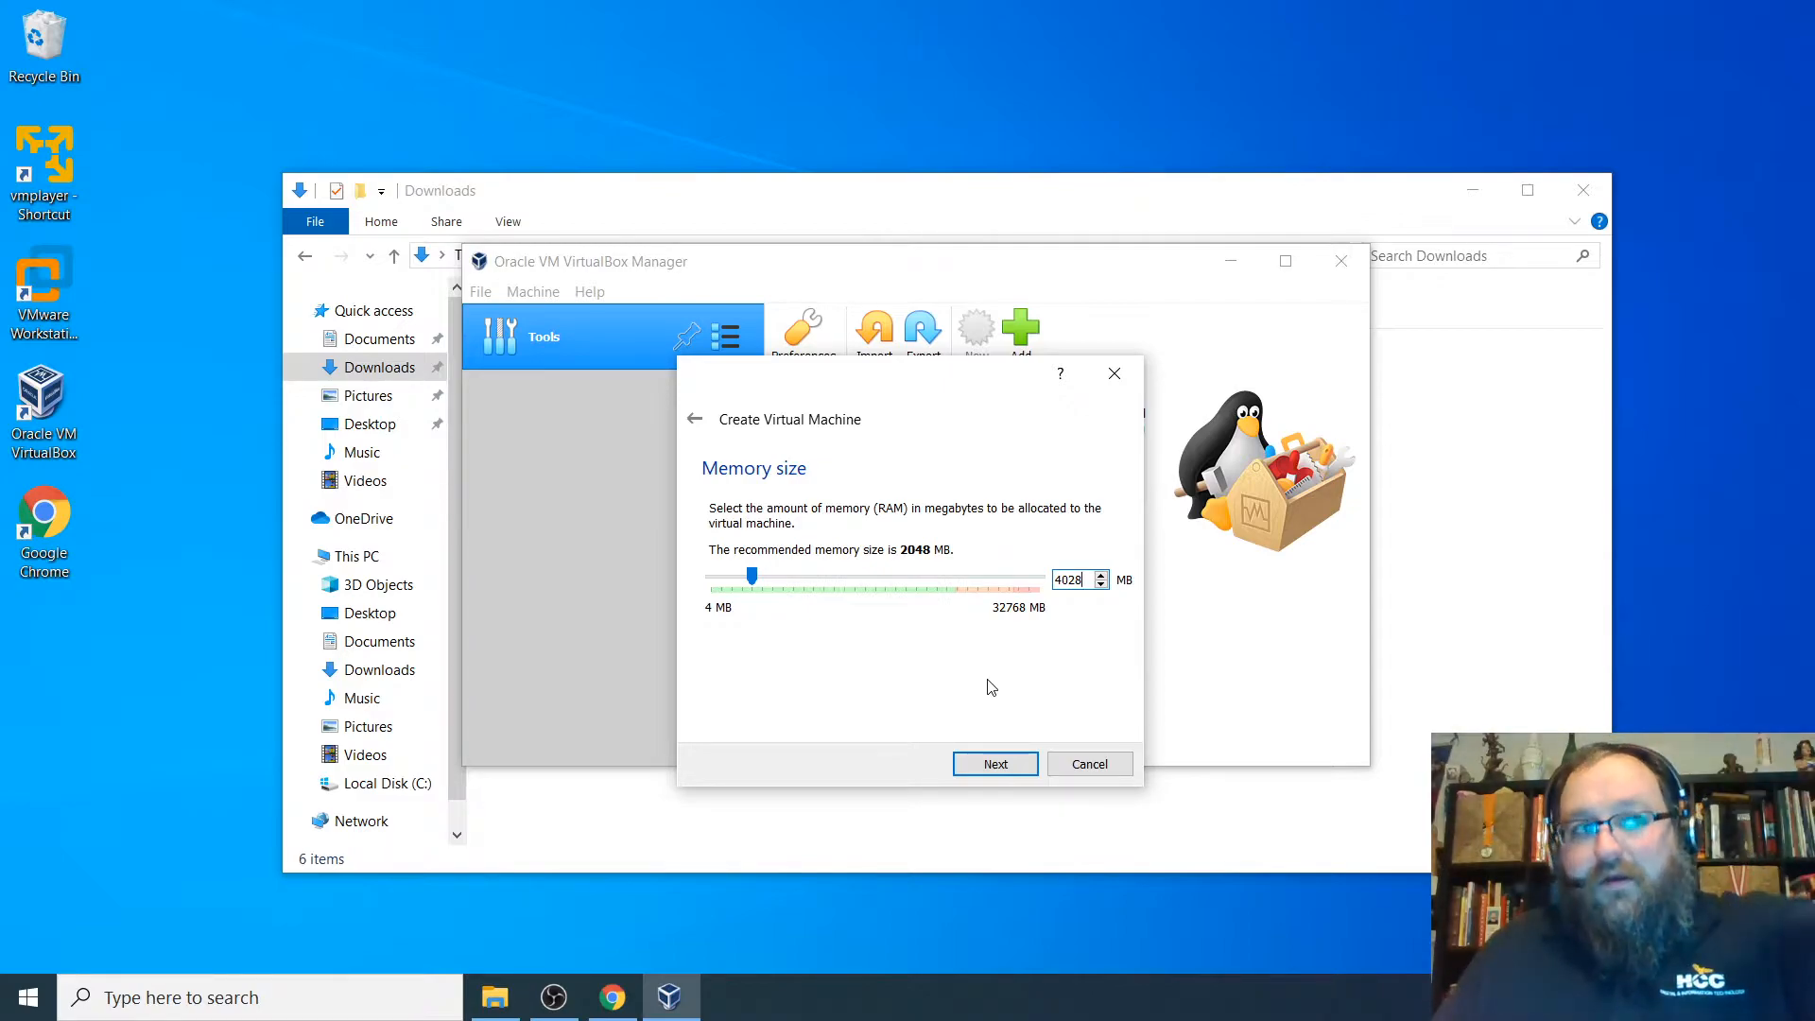
left_click(997, 777)
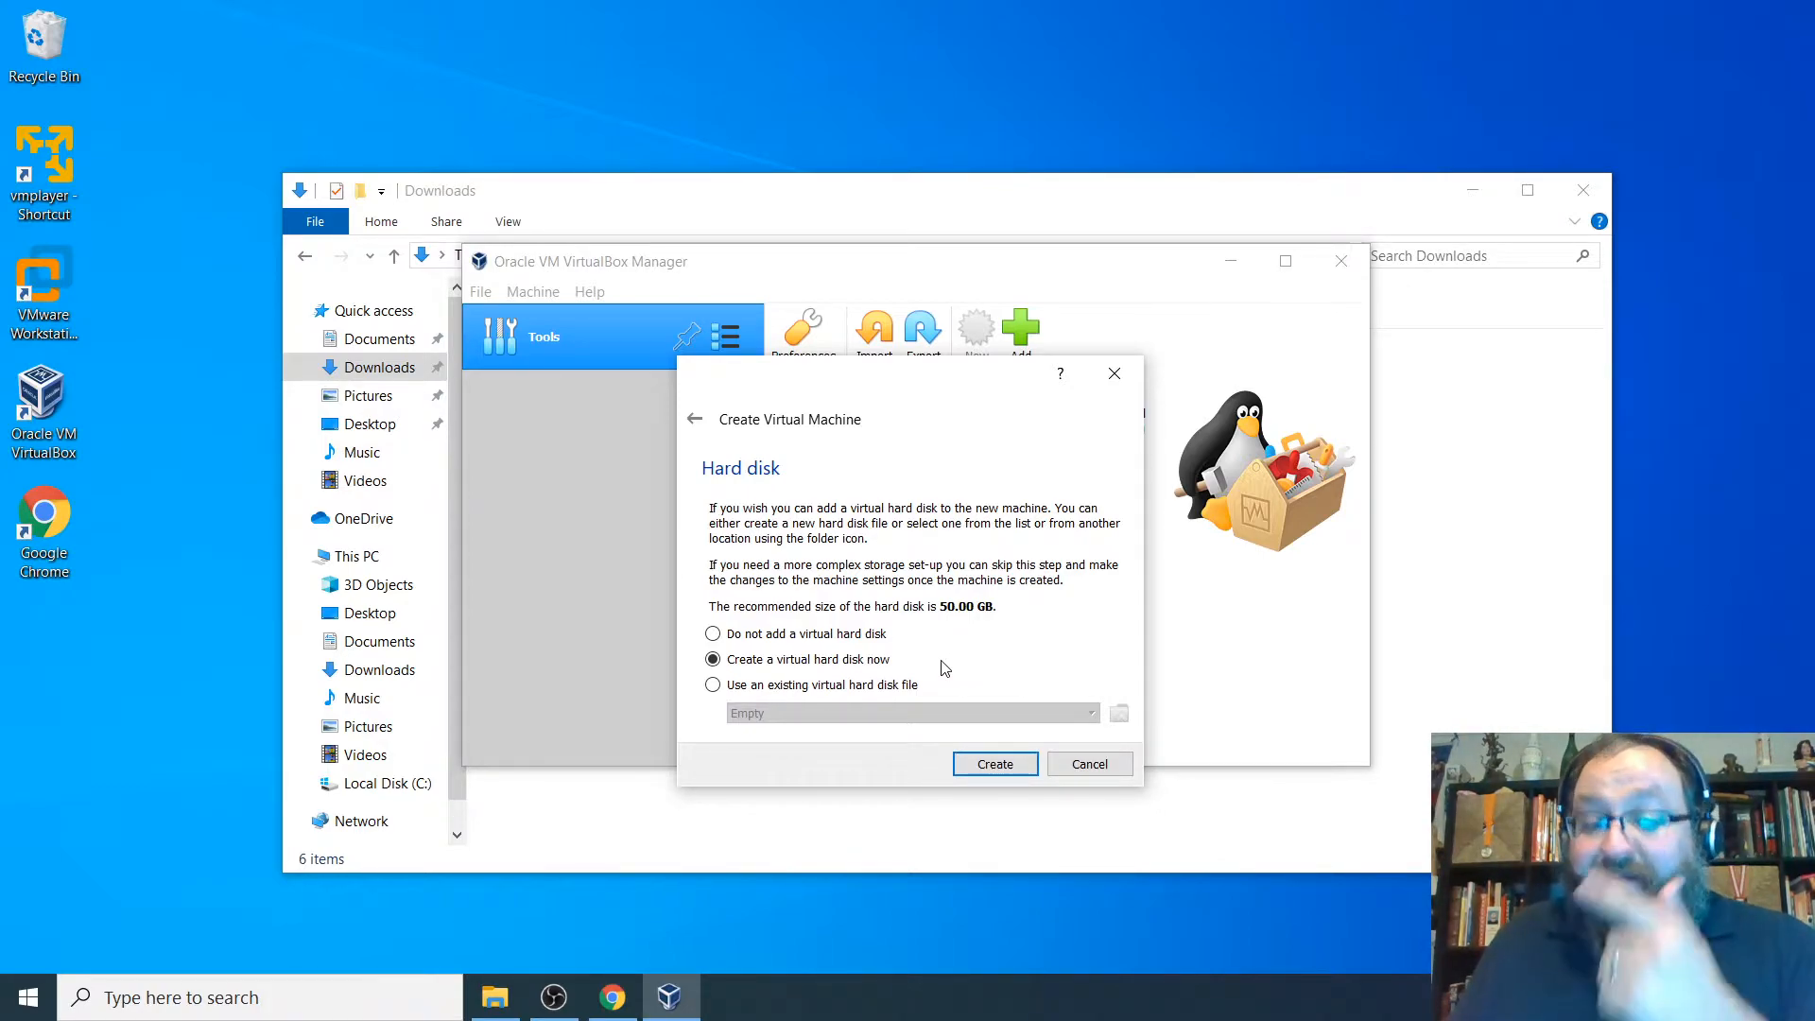
left_click(978, 772)
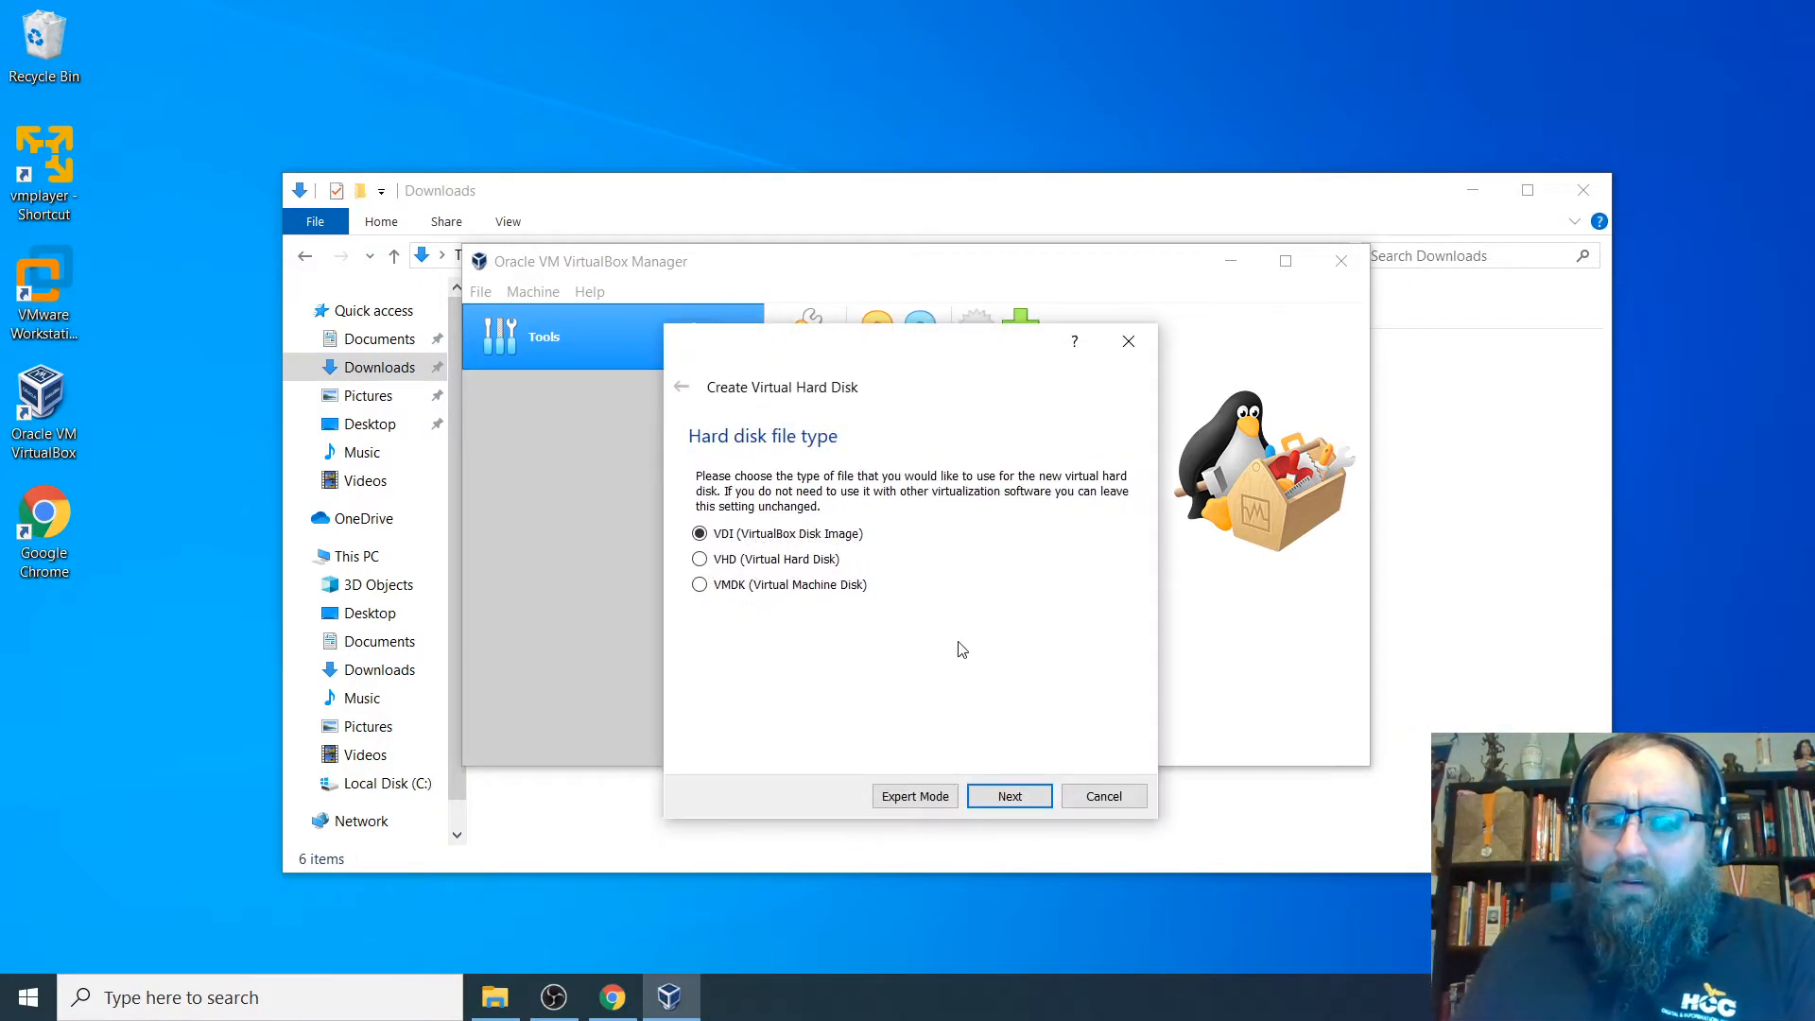
left_click(1038, 797)
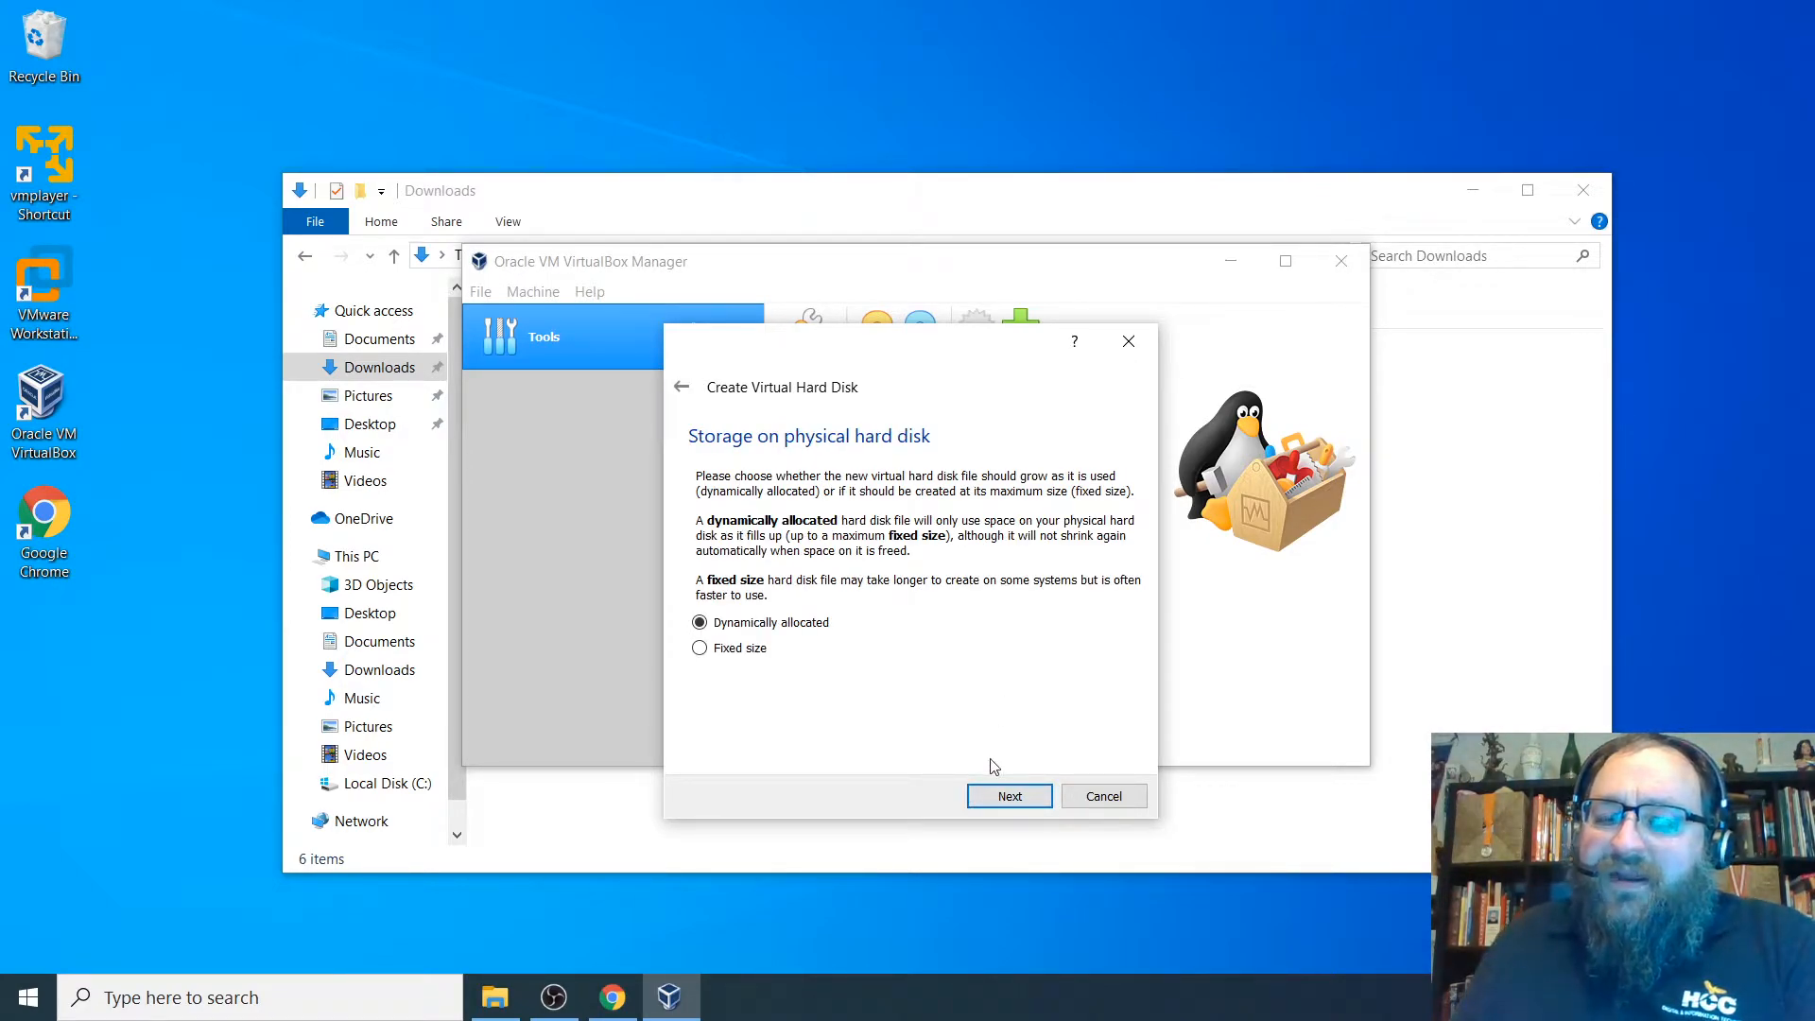
left_click(1006, 794)
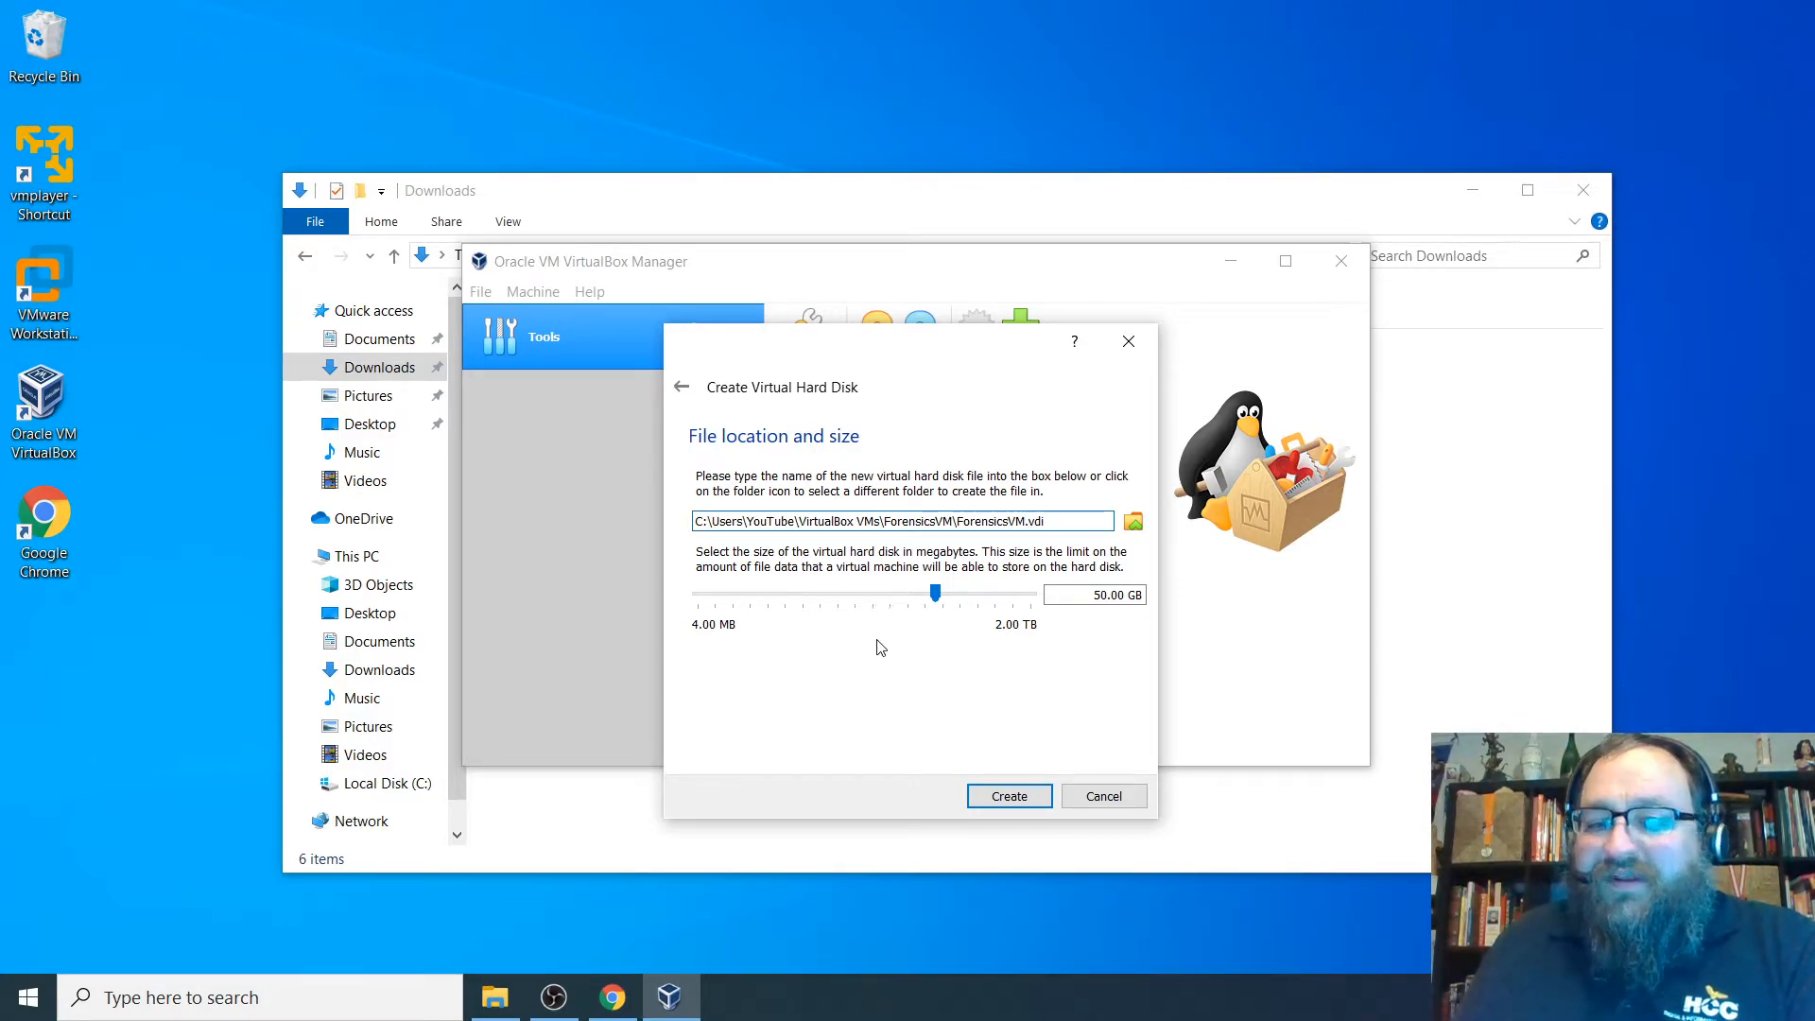
left_click_drag(1091, 594, 1192, 597)
type("60 B")
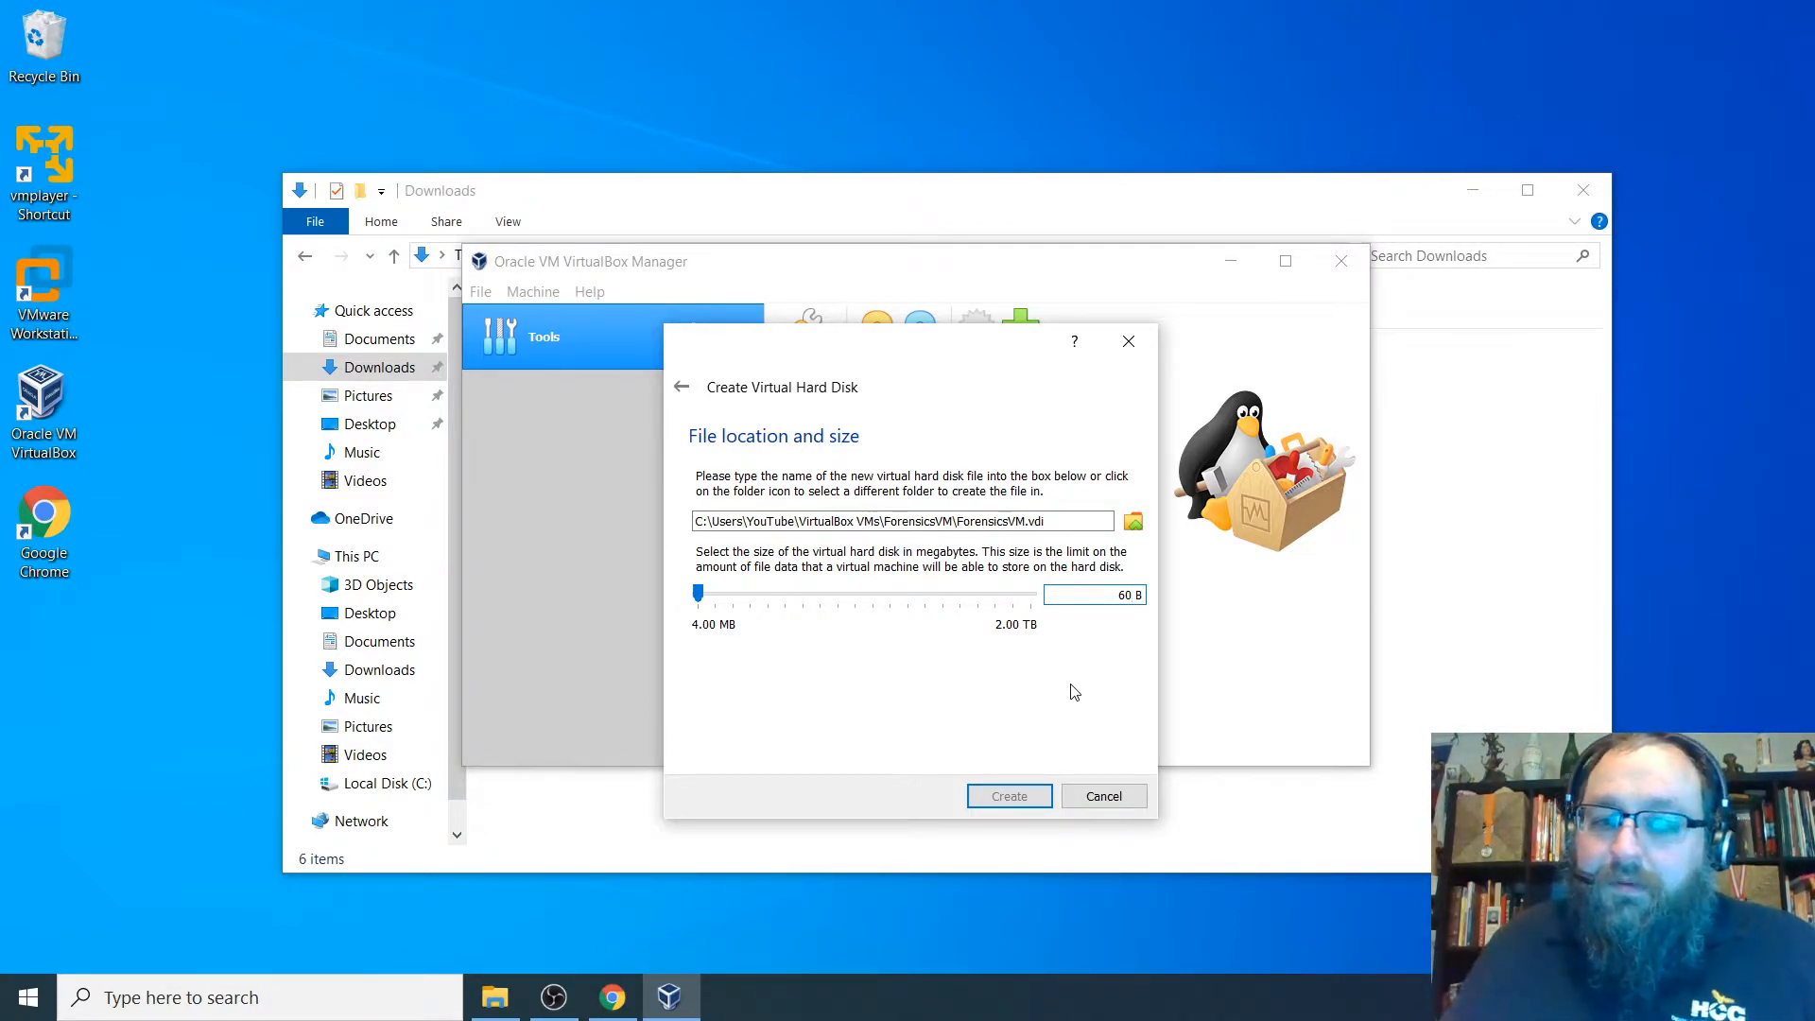
left_click_drag(1114, 596, 1221, 605)
type("60")
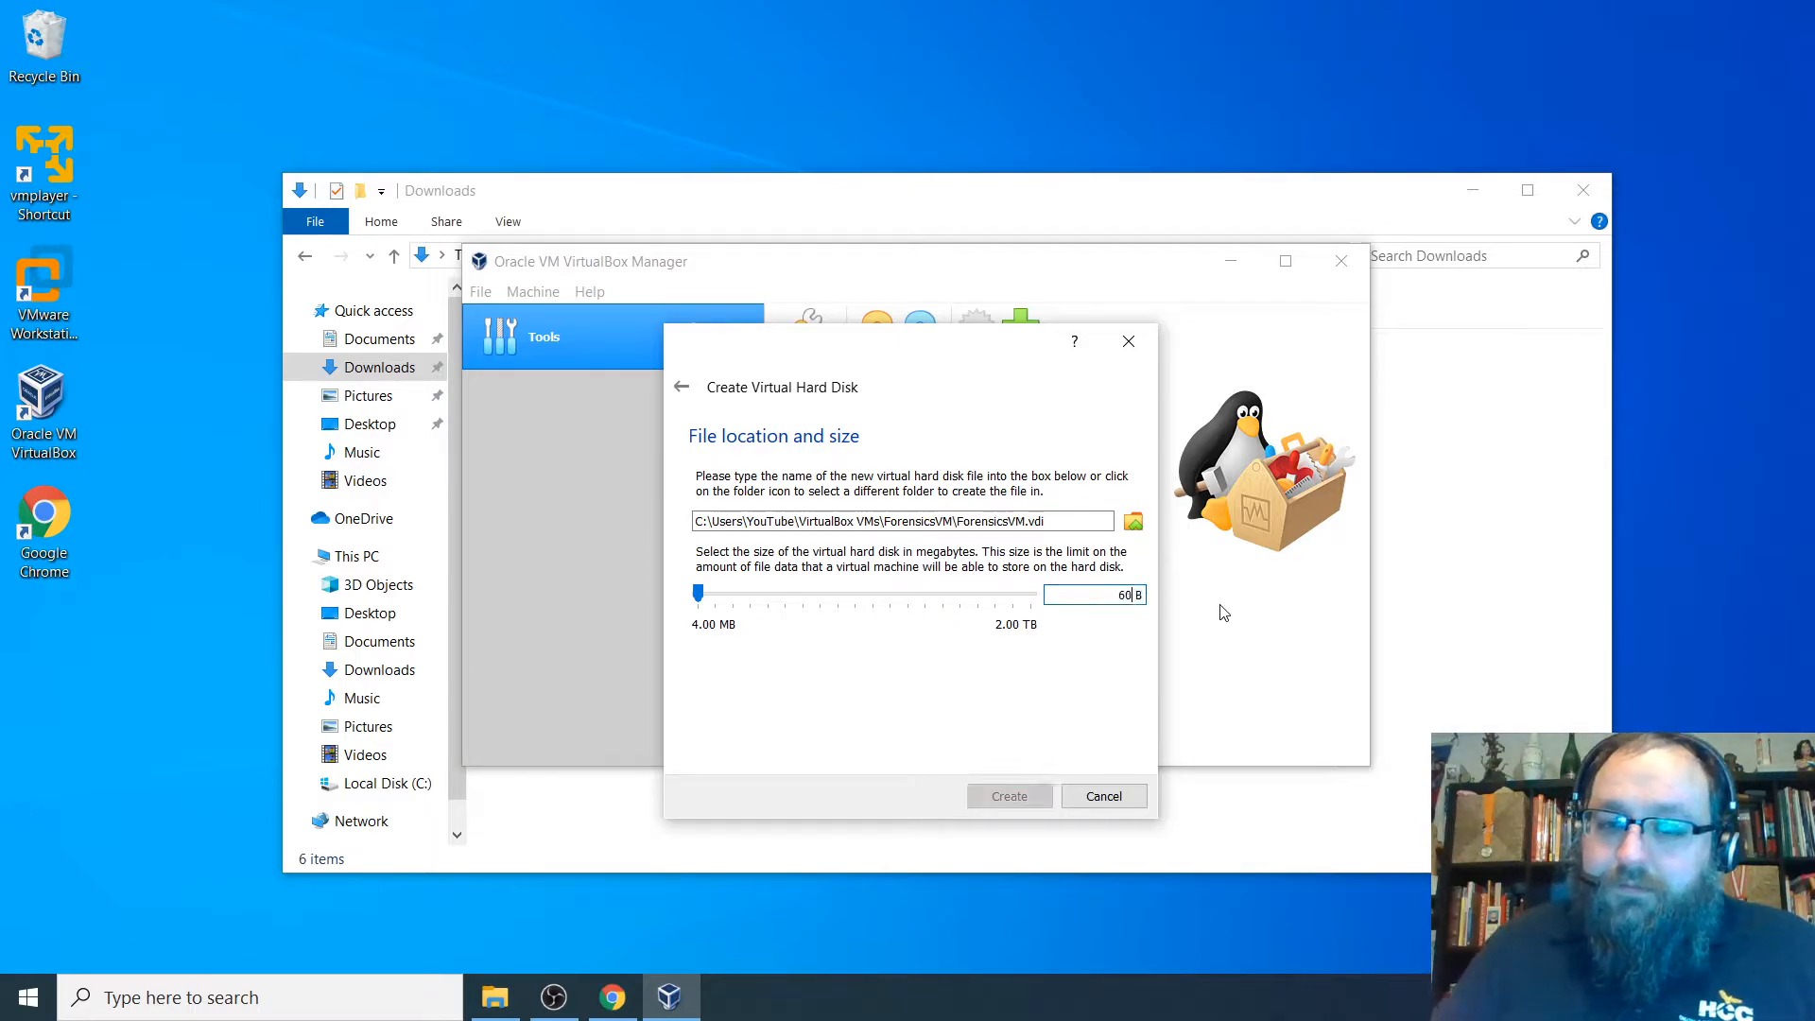
key("BackSpace")
key("Escape")
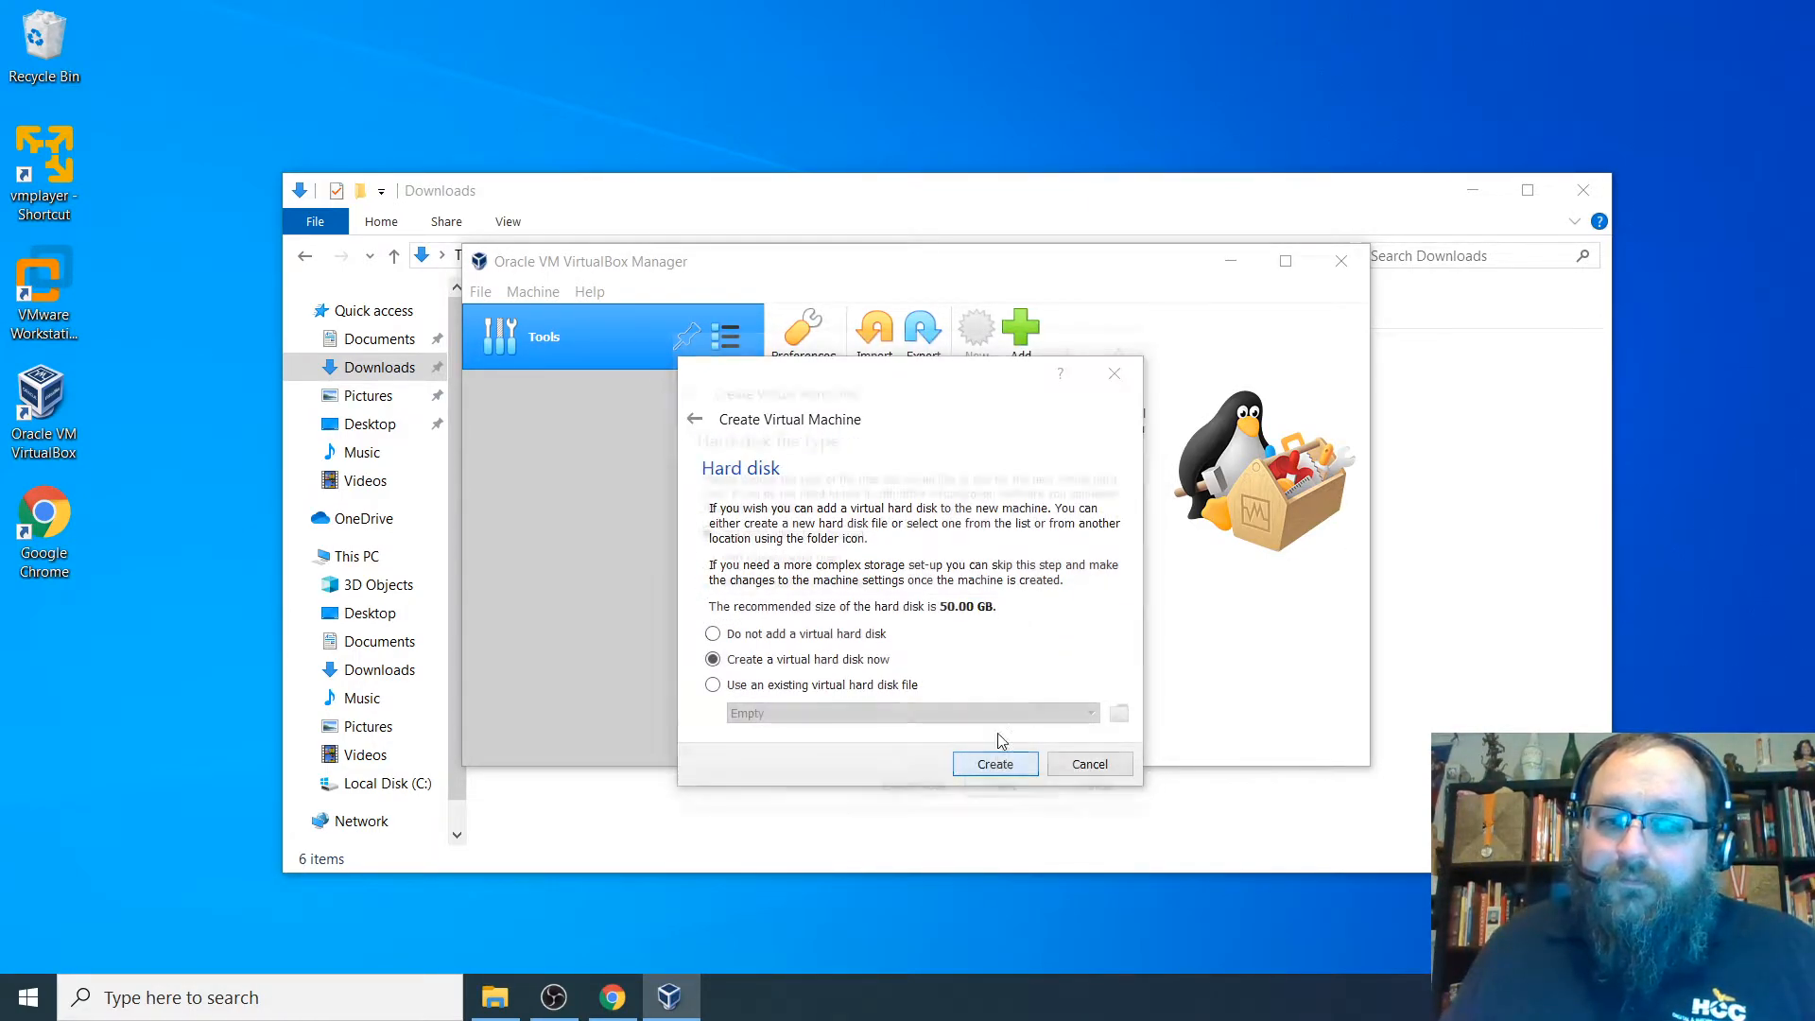
Create a new dynamically allocated VDI virtual hard disk with a size of 60 GB for the machine.
left_click(992, 761)
left_click(1010, 794)
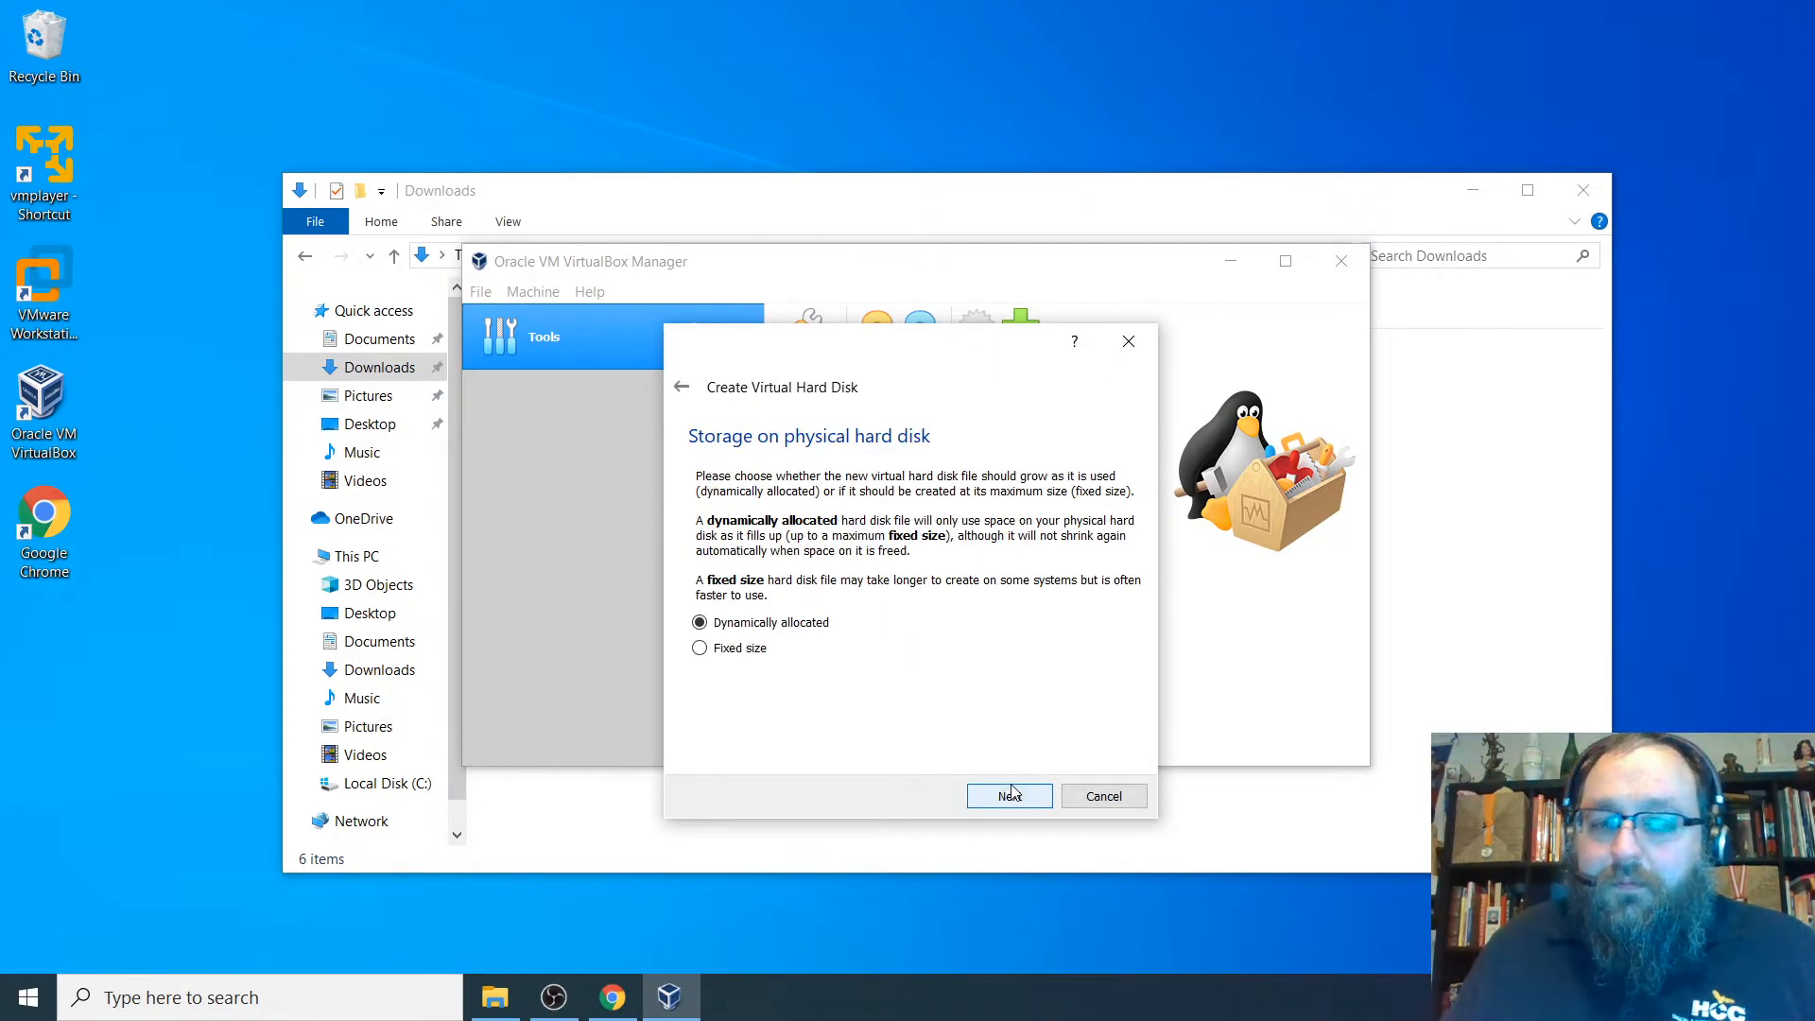
left_click(1010, 794)
left_click_drag(1089, 596, 1143, 594)
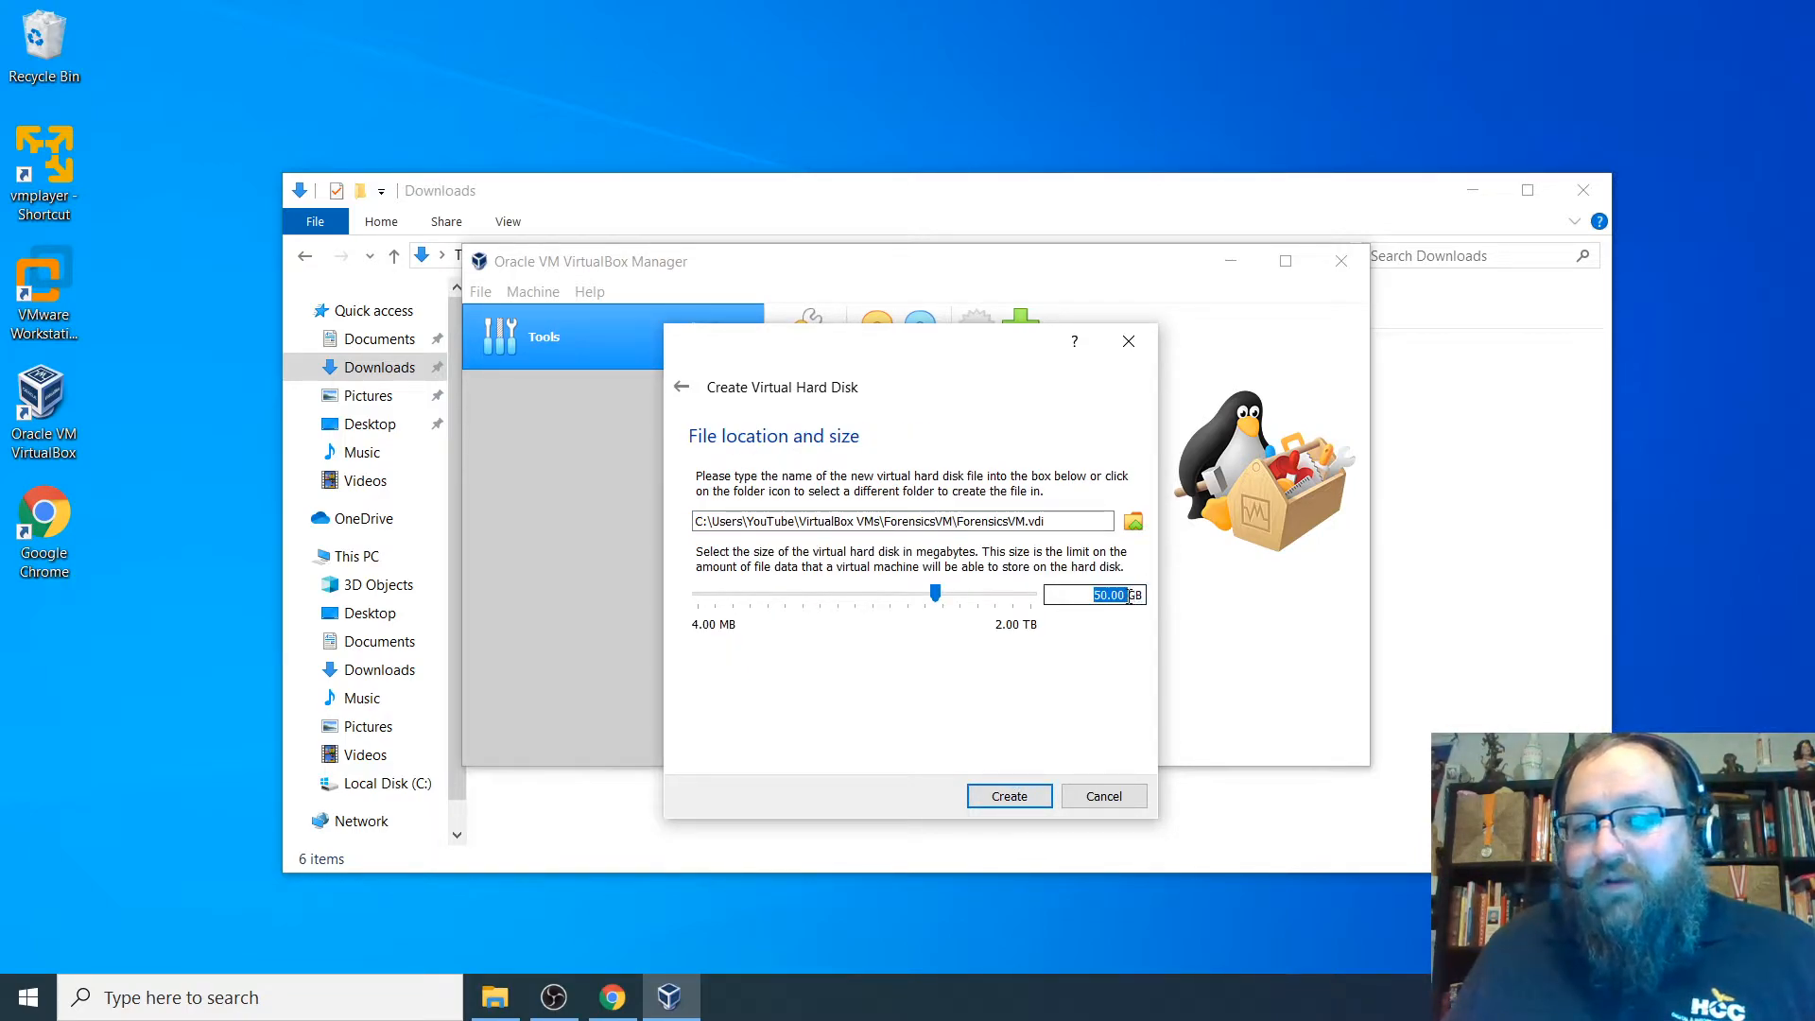
type("60")
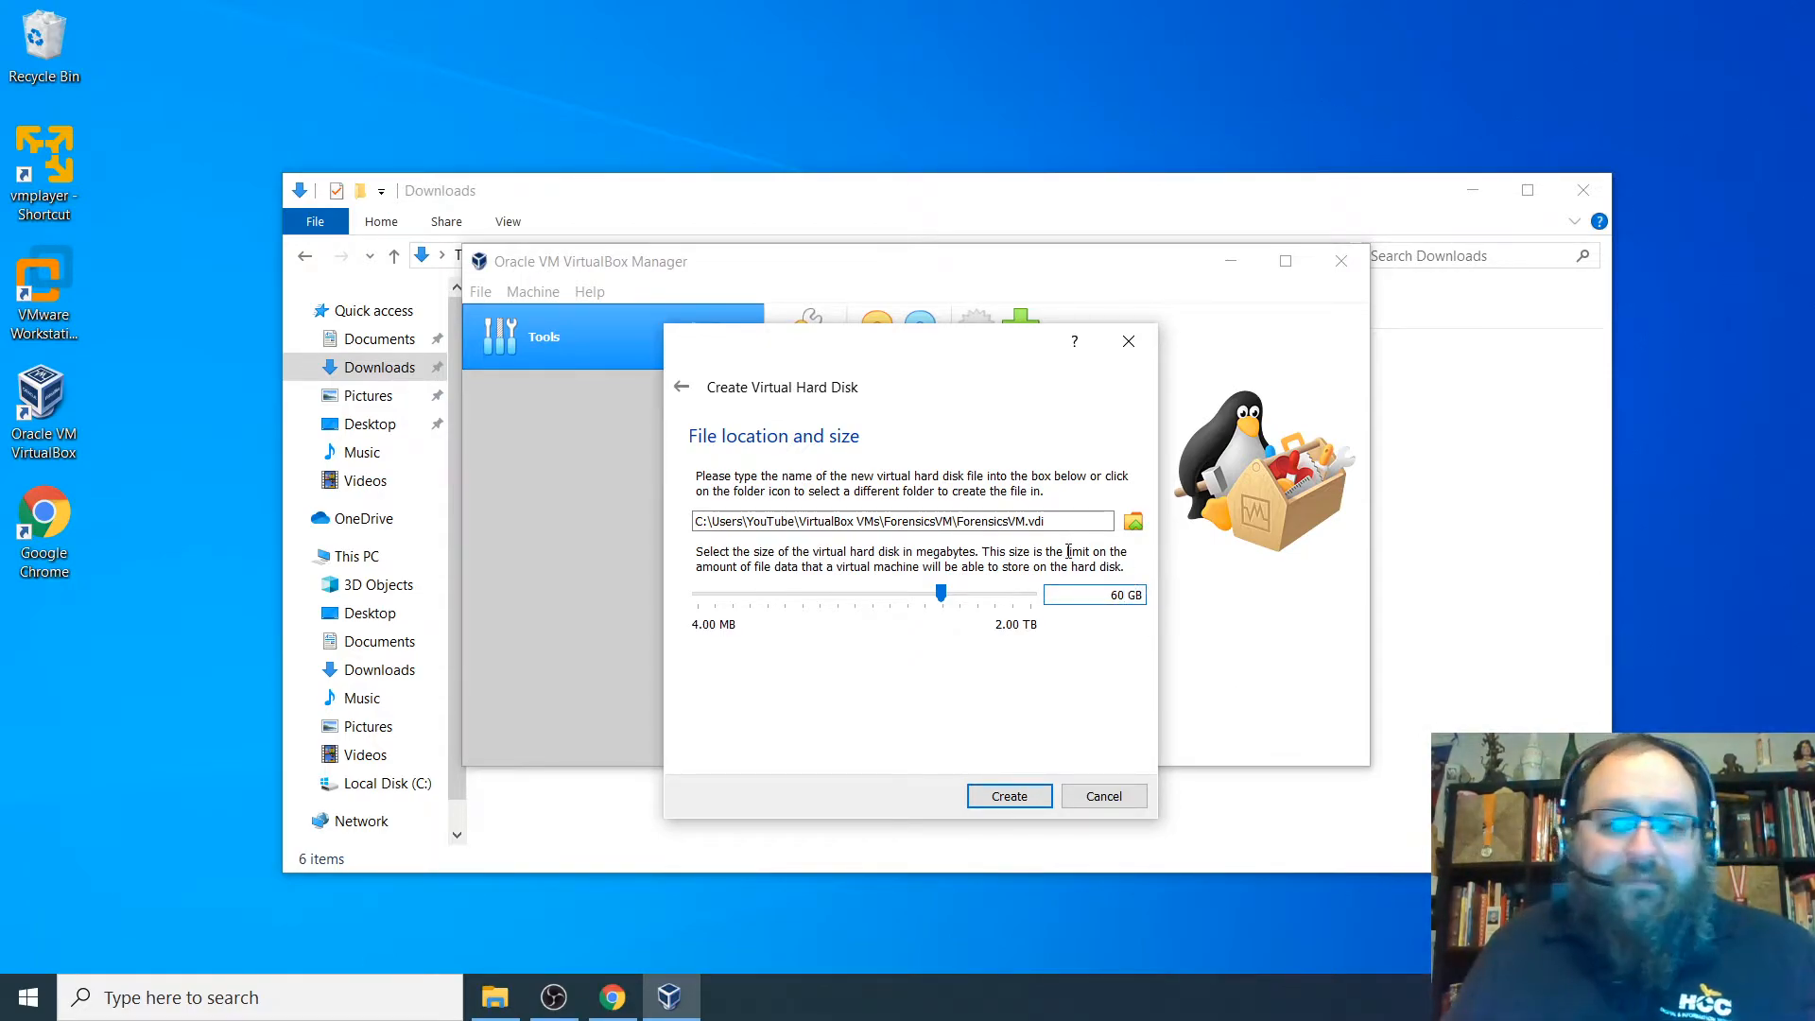
left_click(1014, 799)
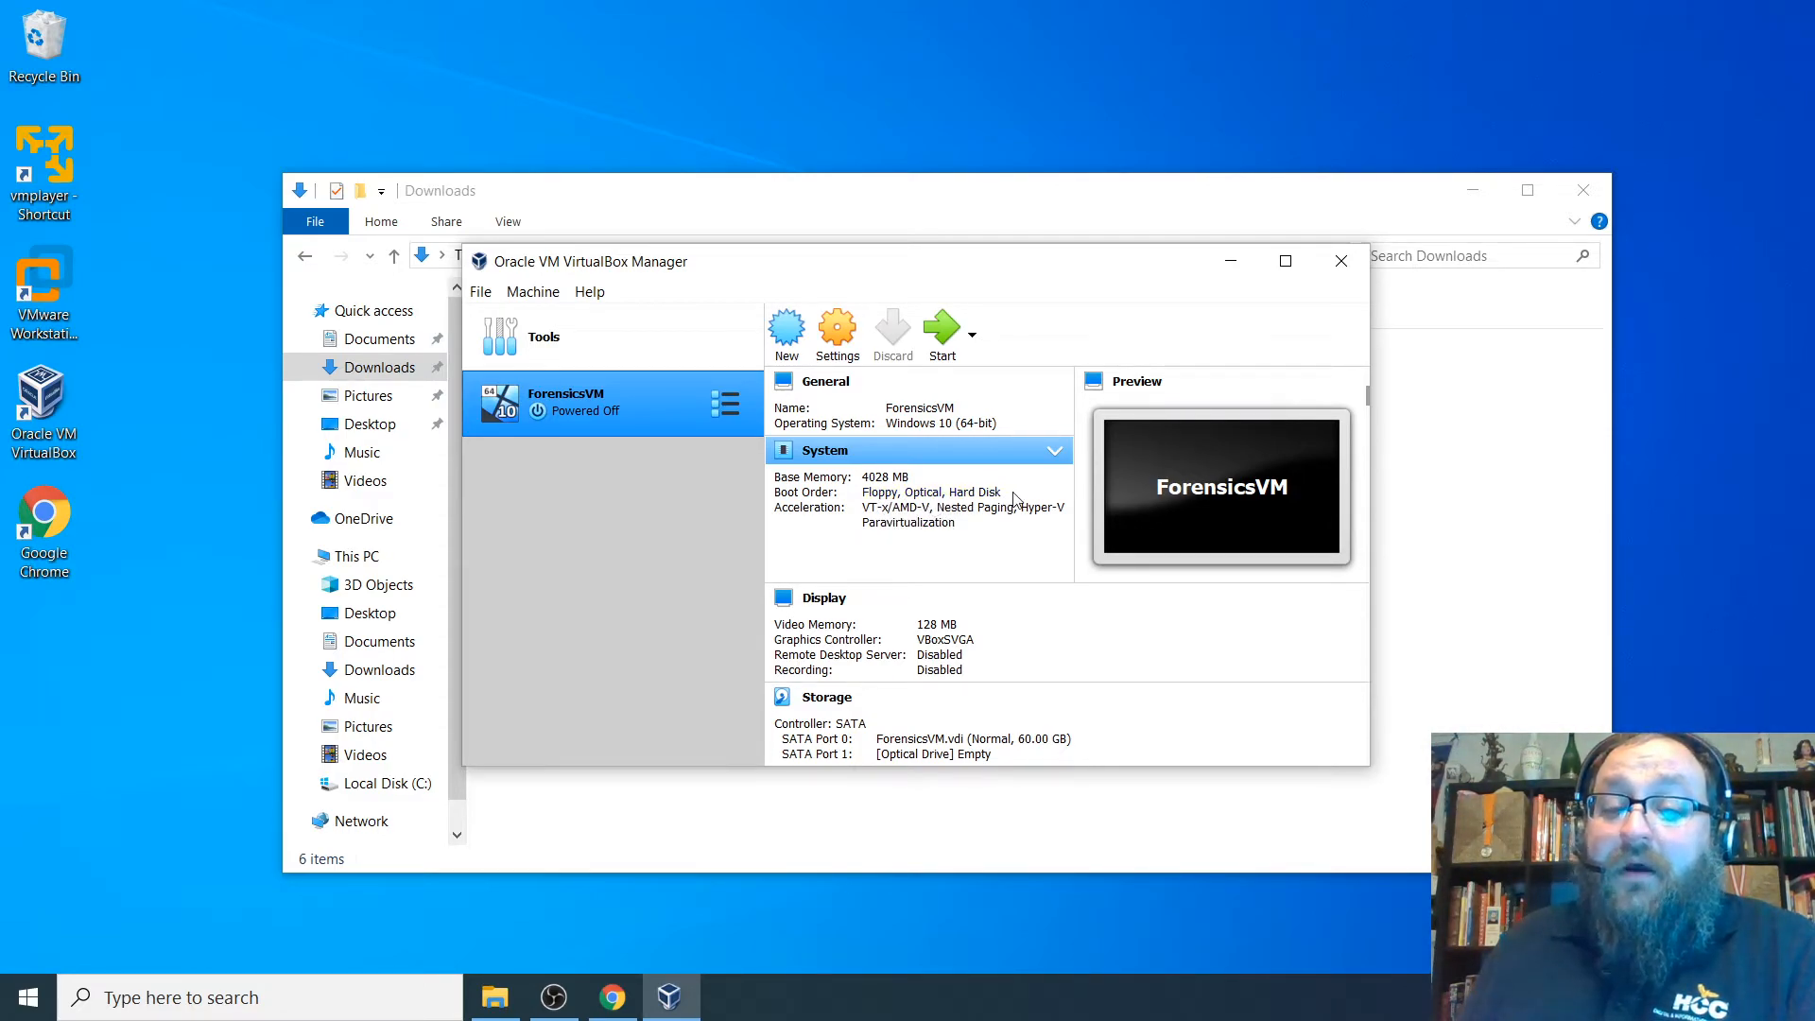
Attach the Win10_2004_English_x64 ISO from Downloads to the ForensicsVM optical drive on SATA Port 1.
scroll(1020, 615, "down", 2)
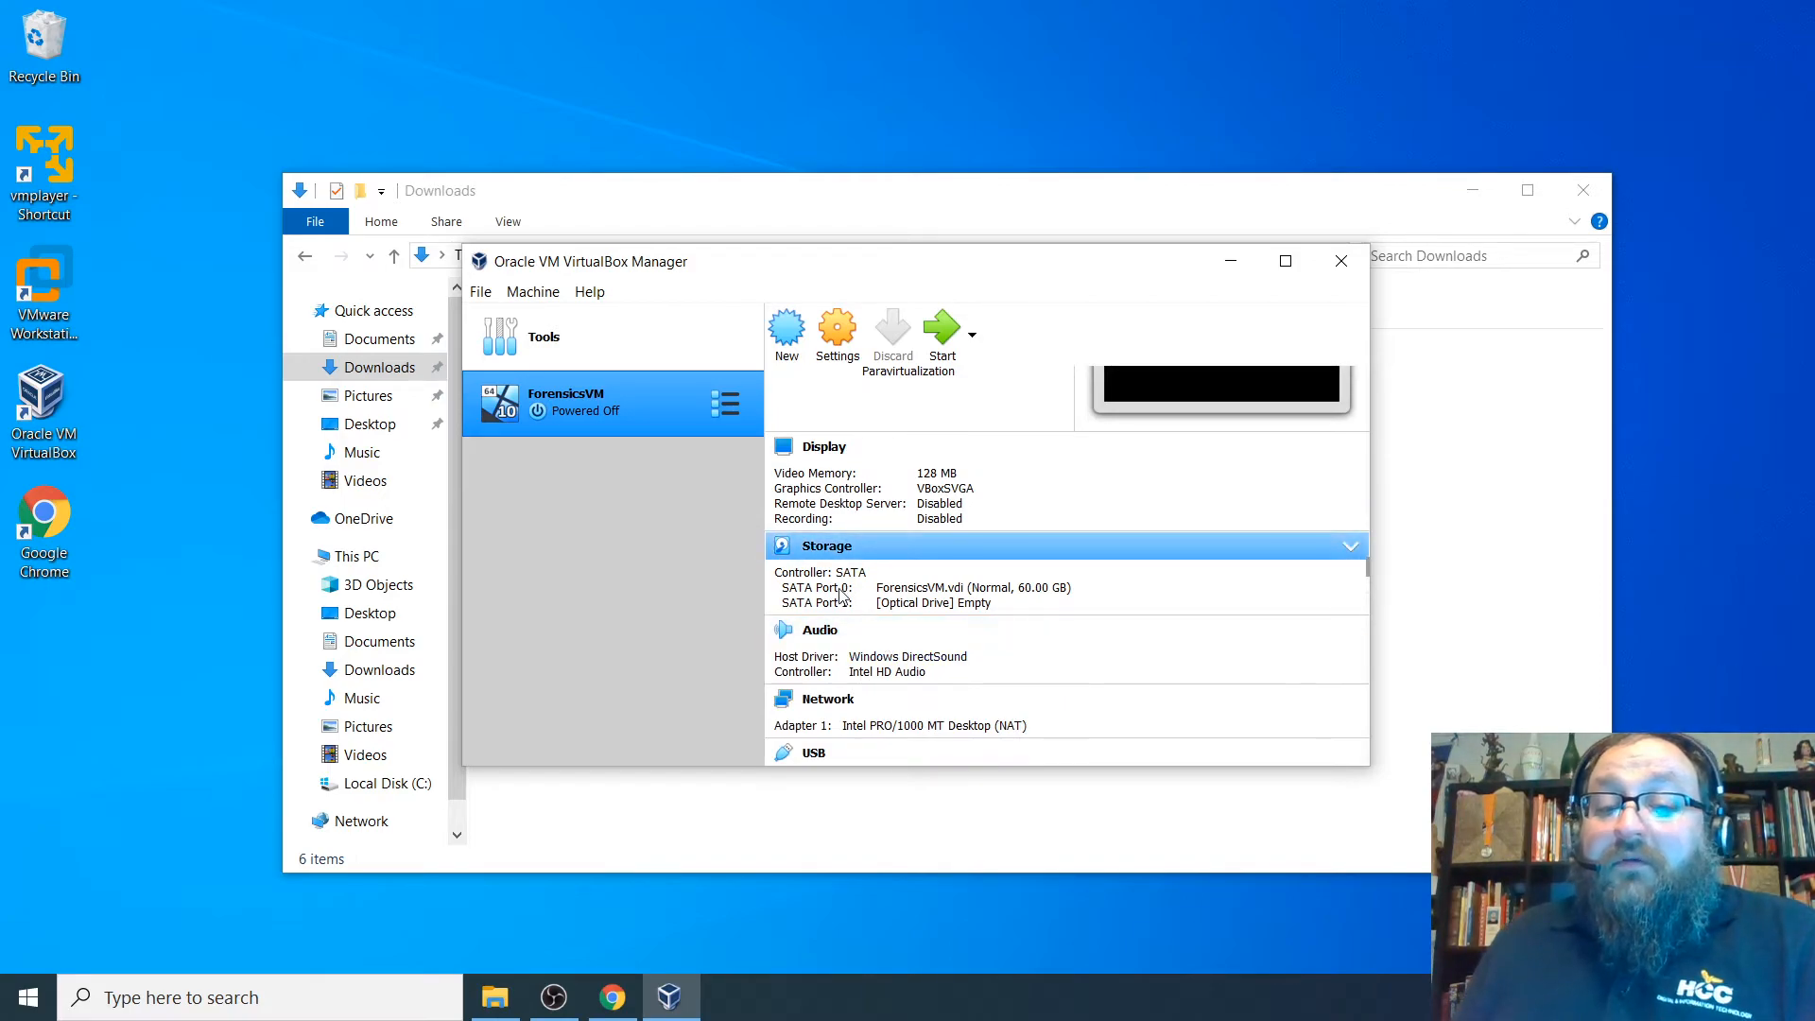
scroll(927, 630, "down", 2)
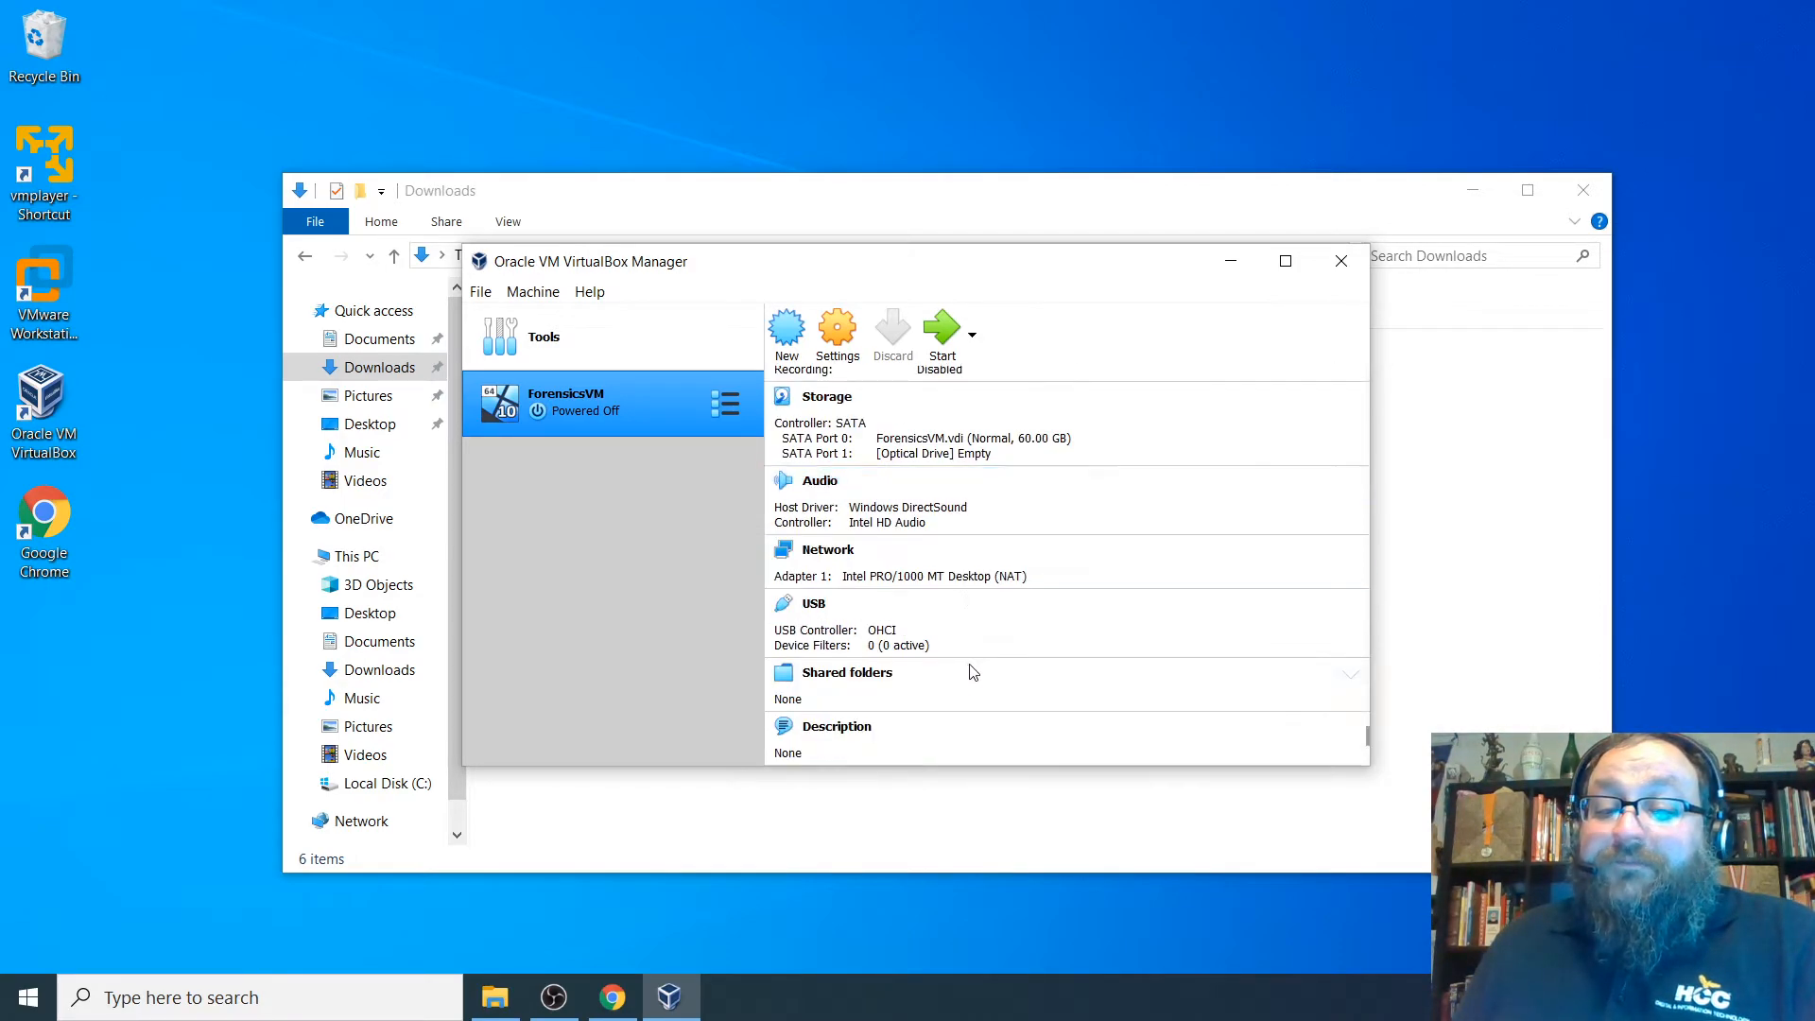
scroll(1000, 686, "up", 5)
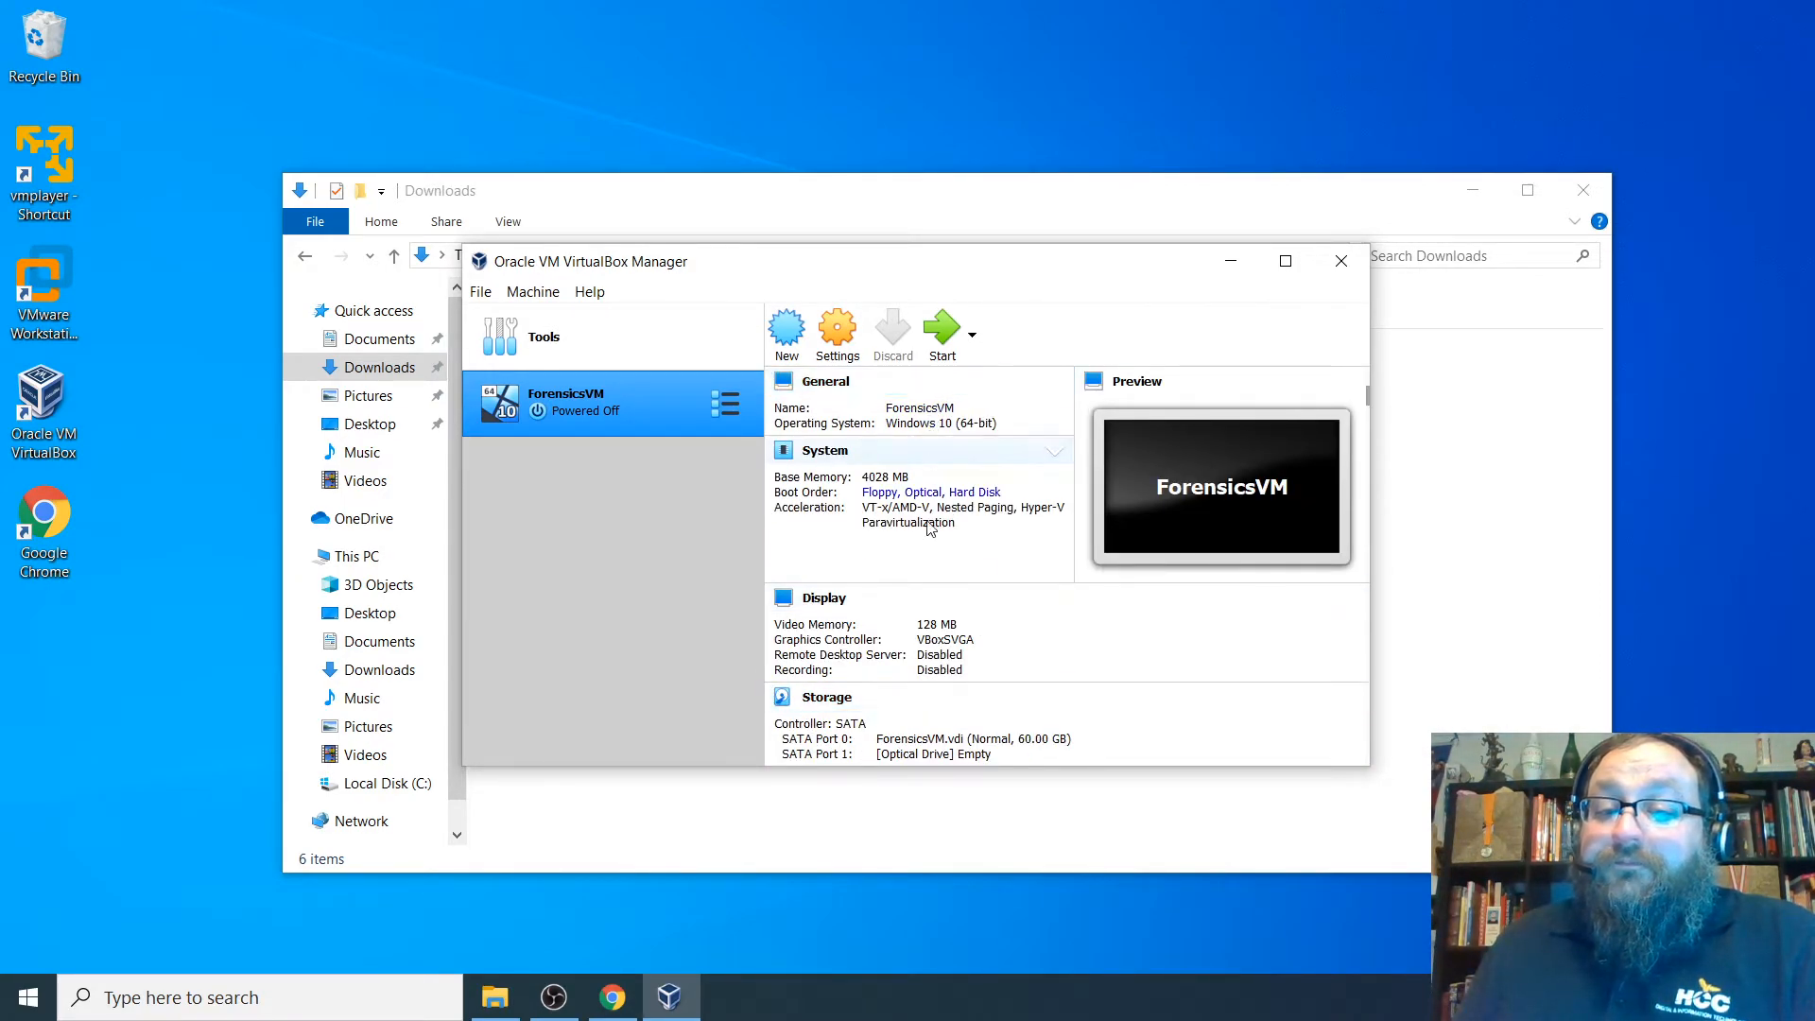
scroll(927, 529, "down", 3)
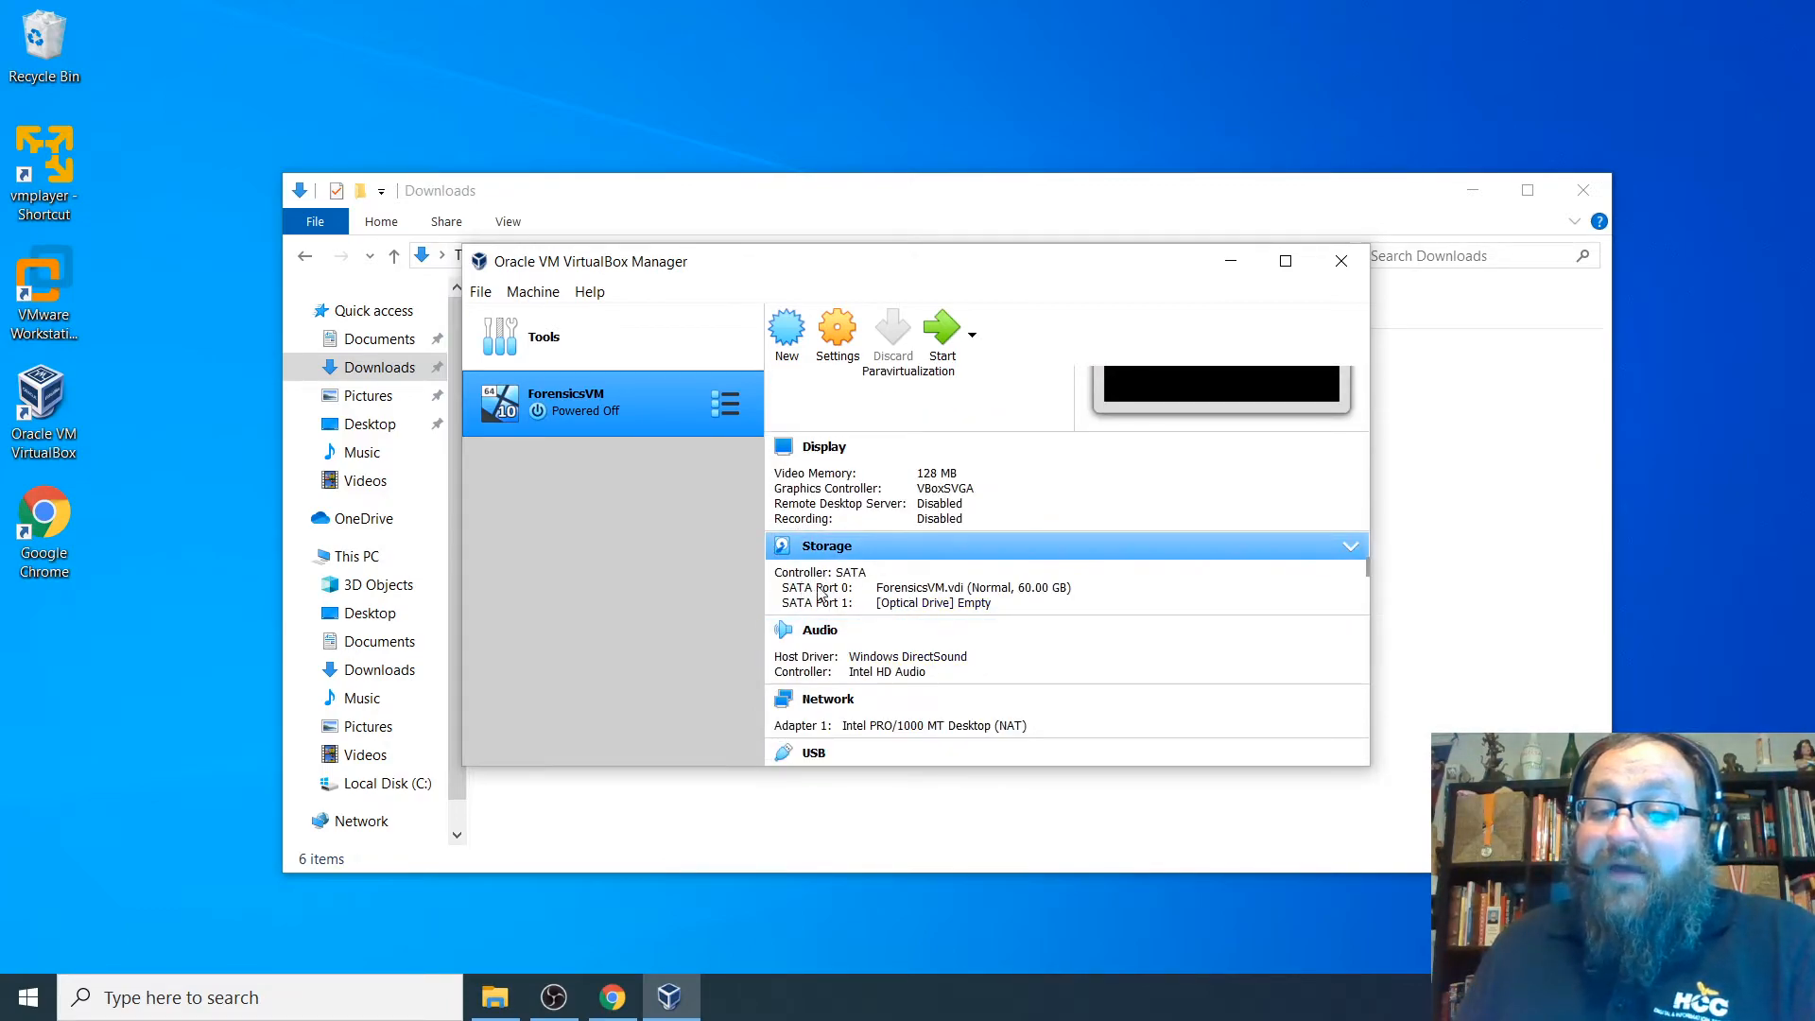
left_click(916, 608)
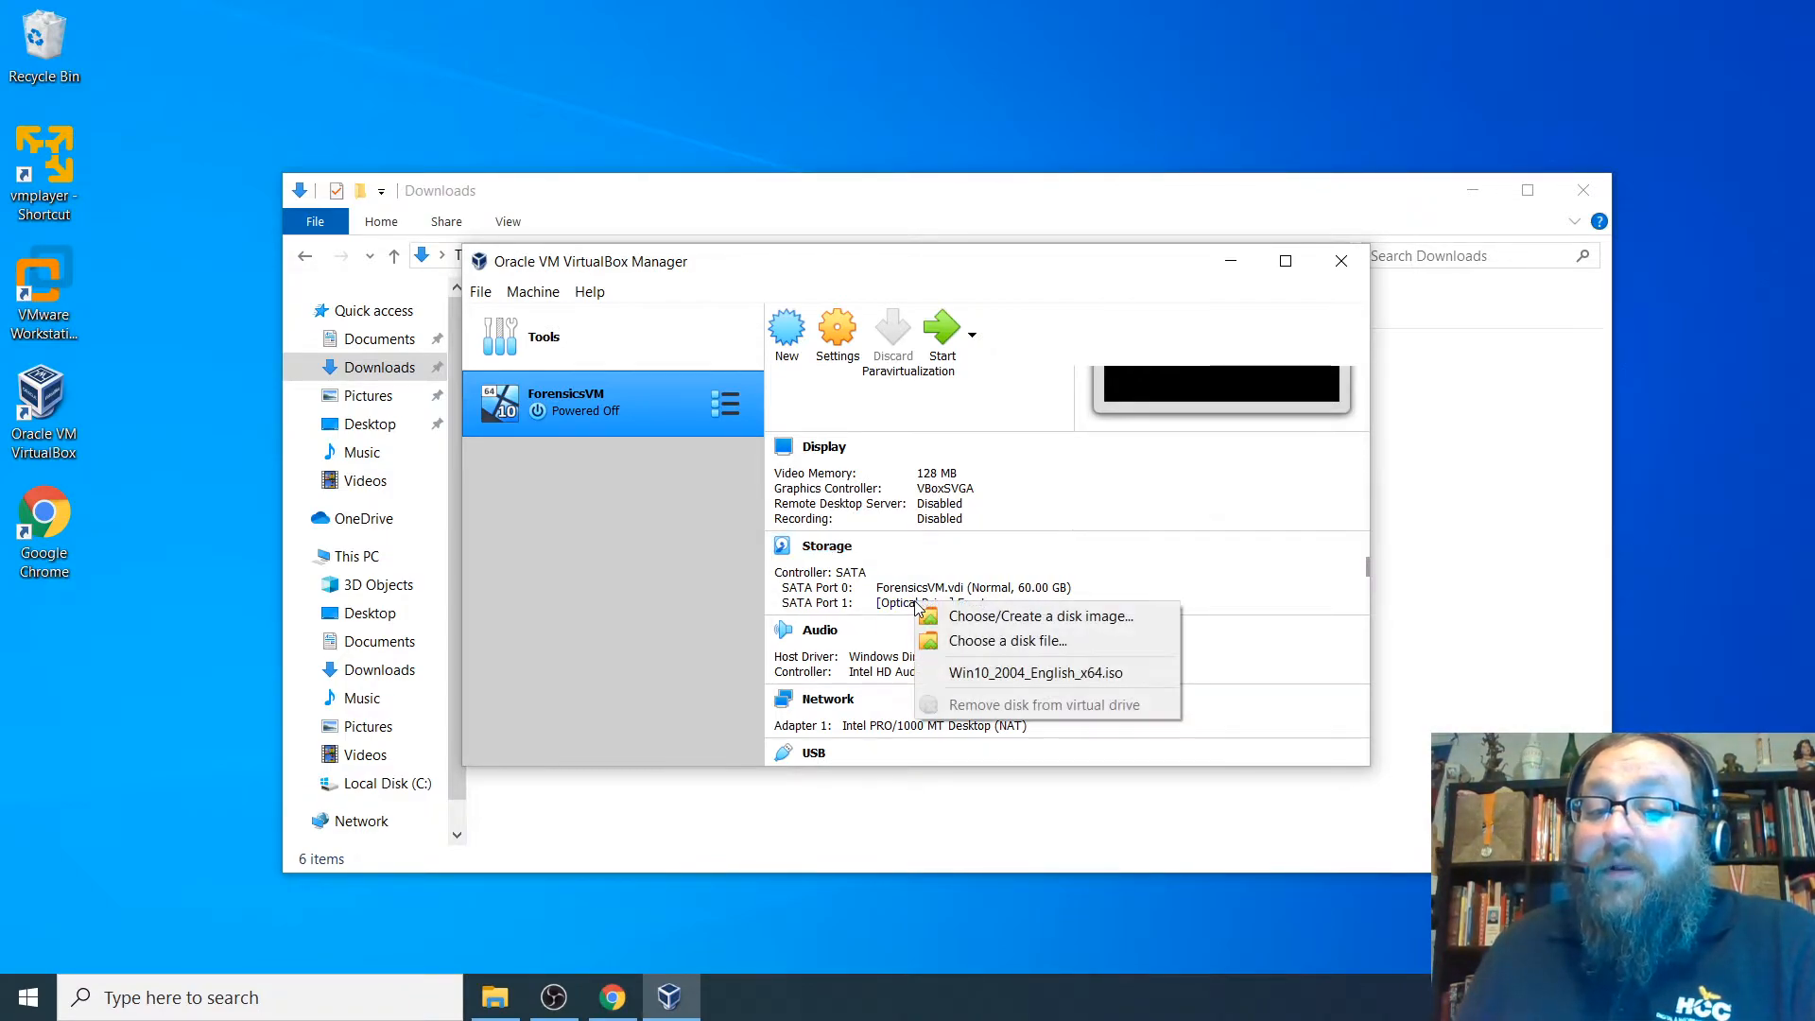
left_click(1000, 643)
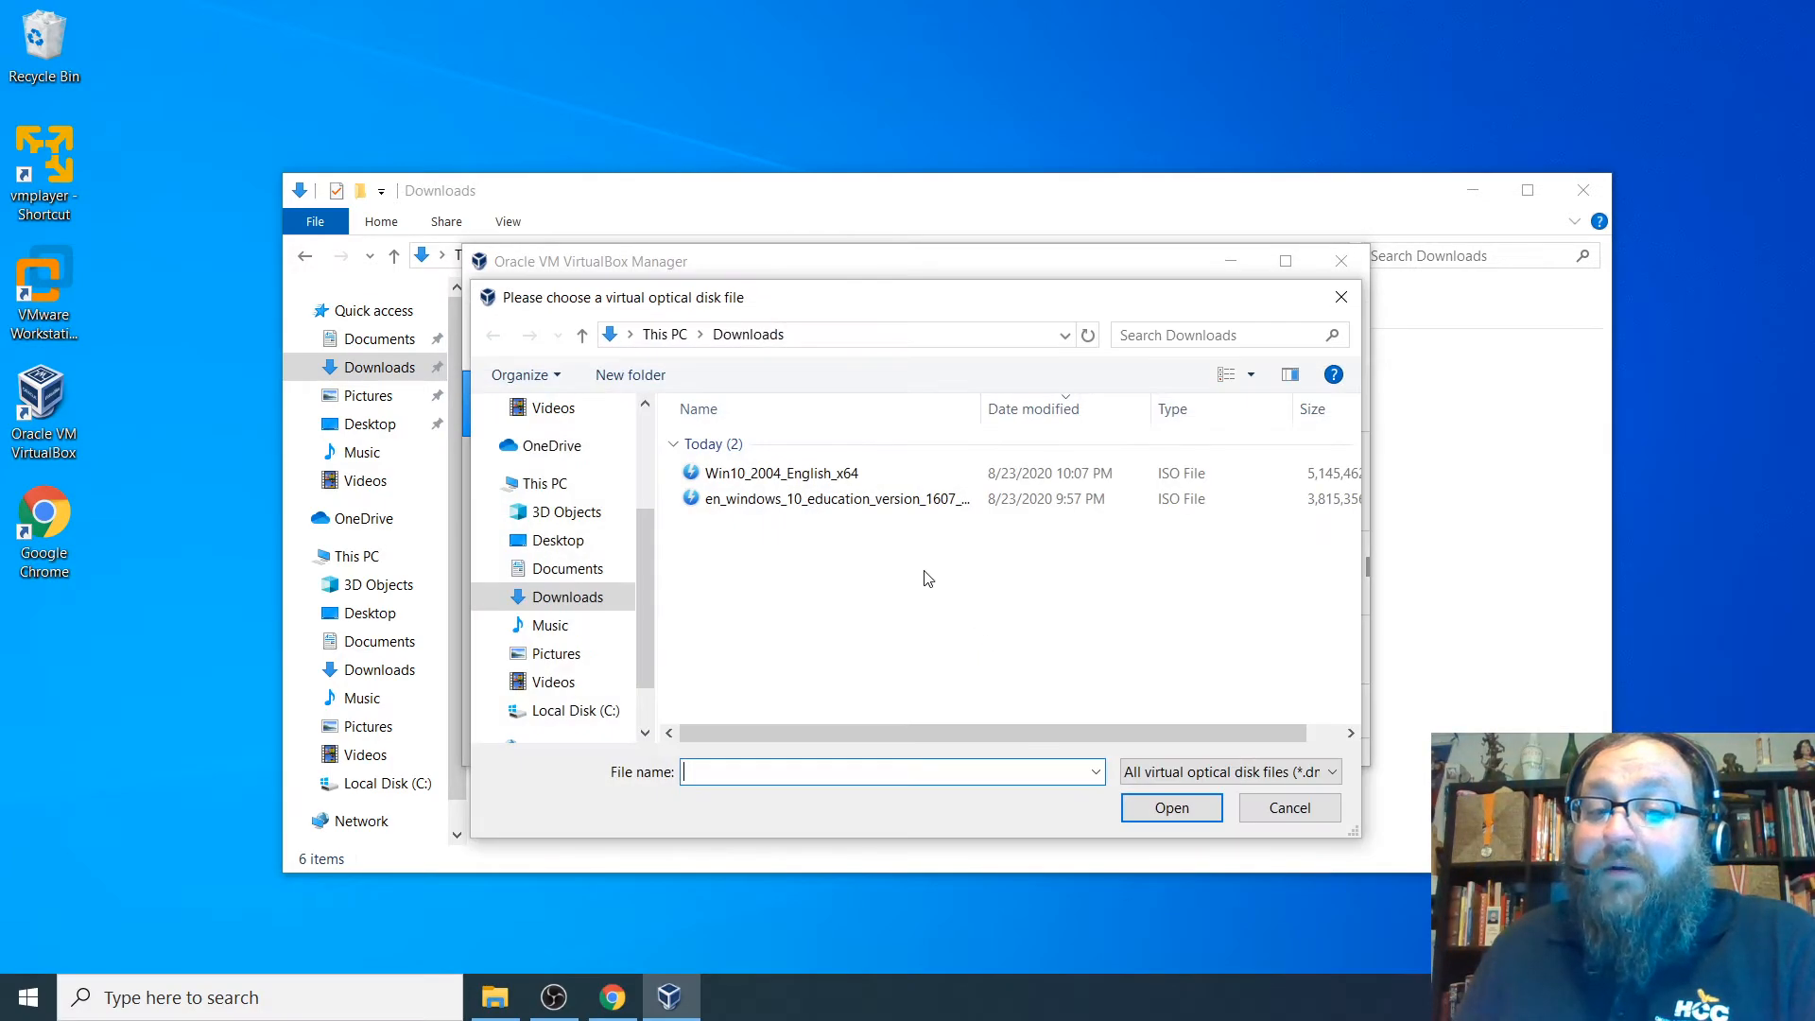
left_click(797, 482)
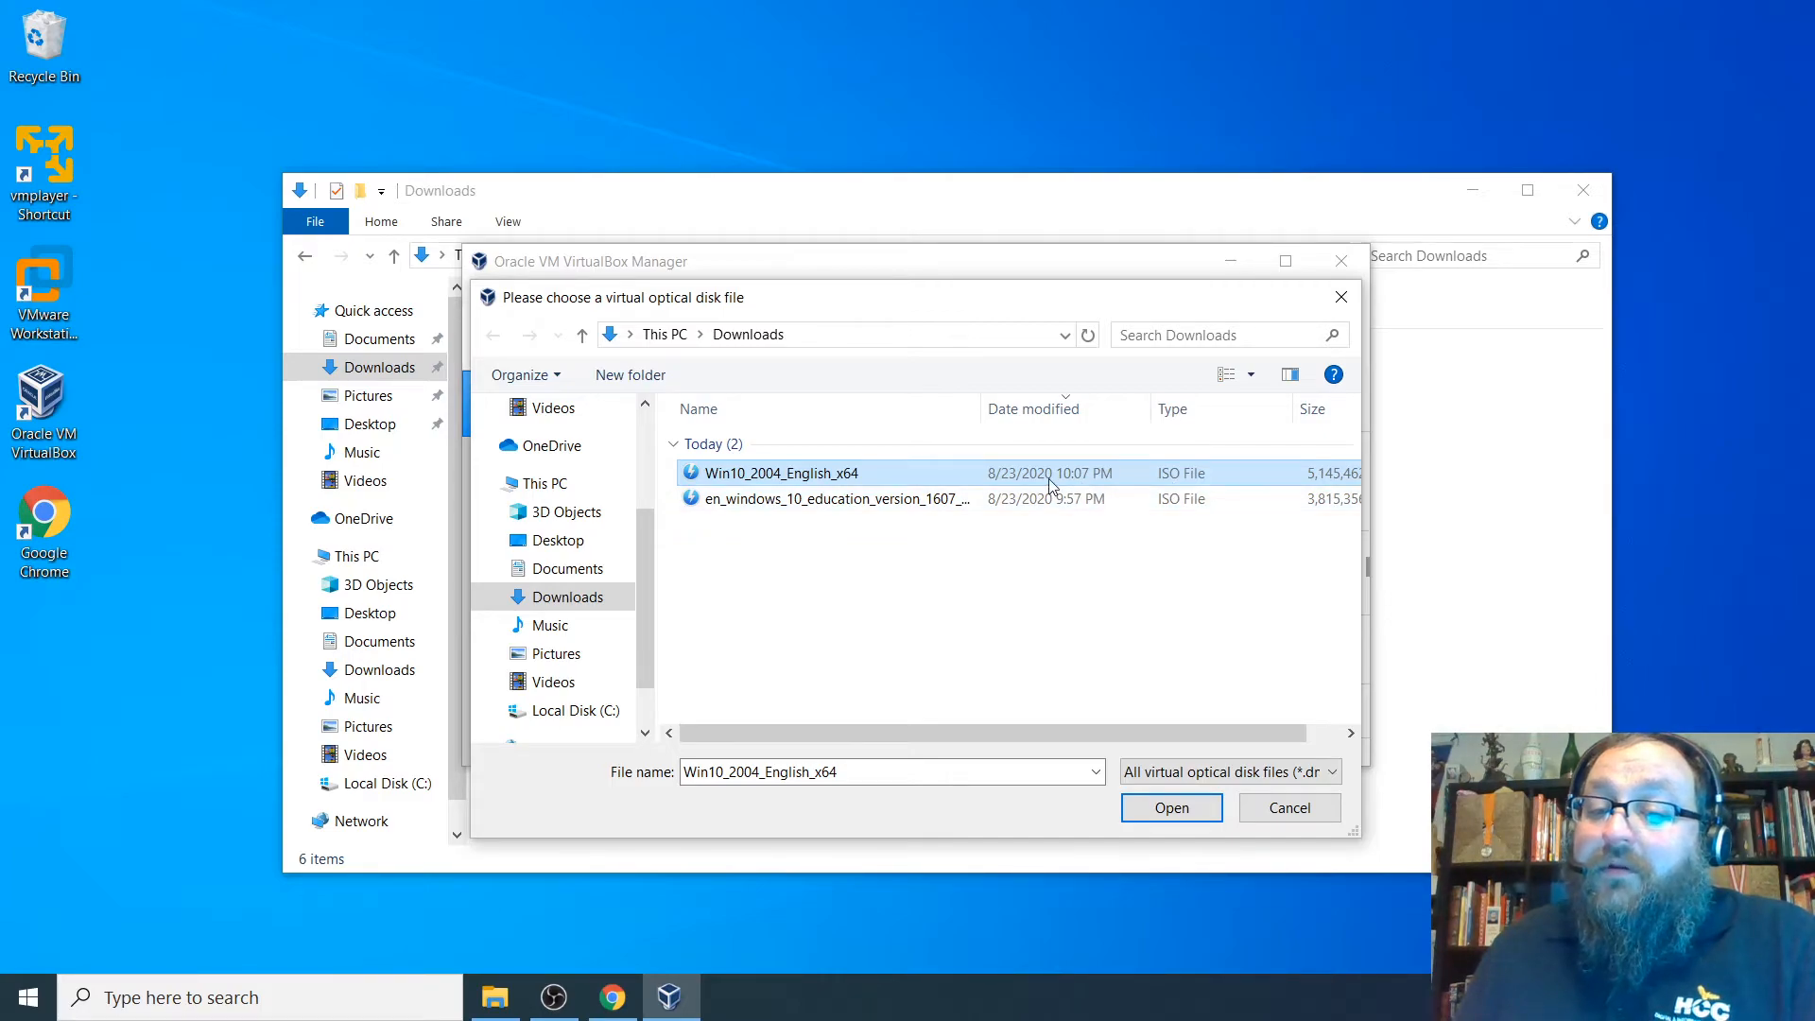
left_click(1190, 817)
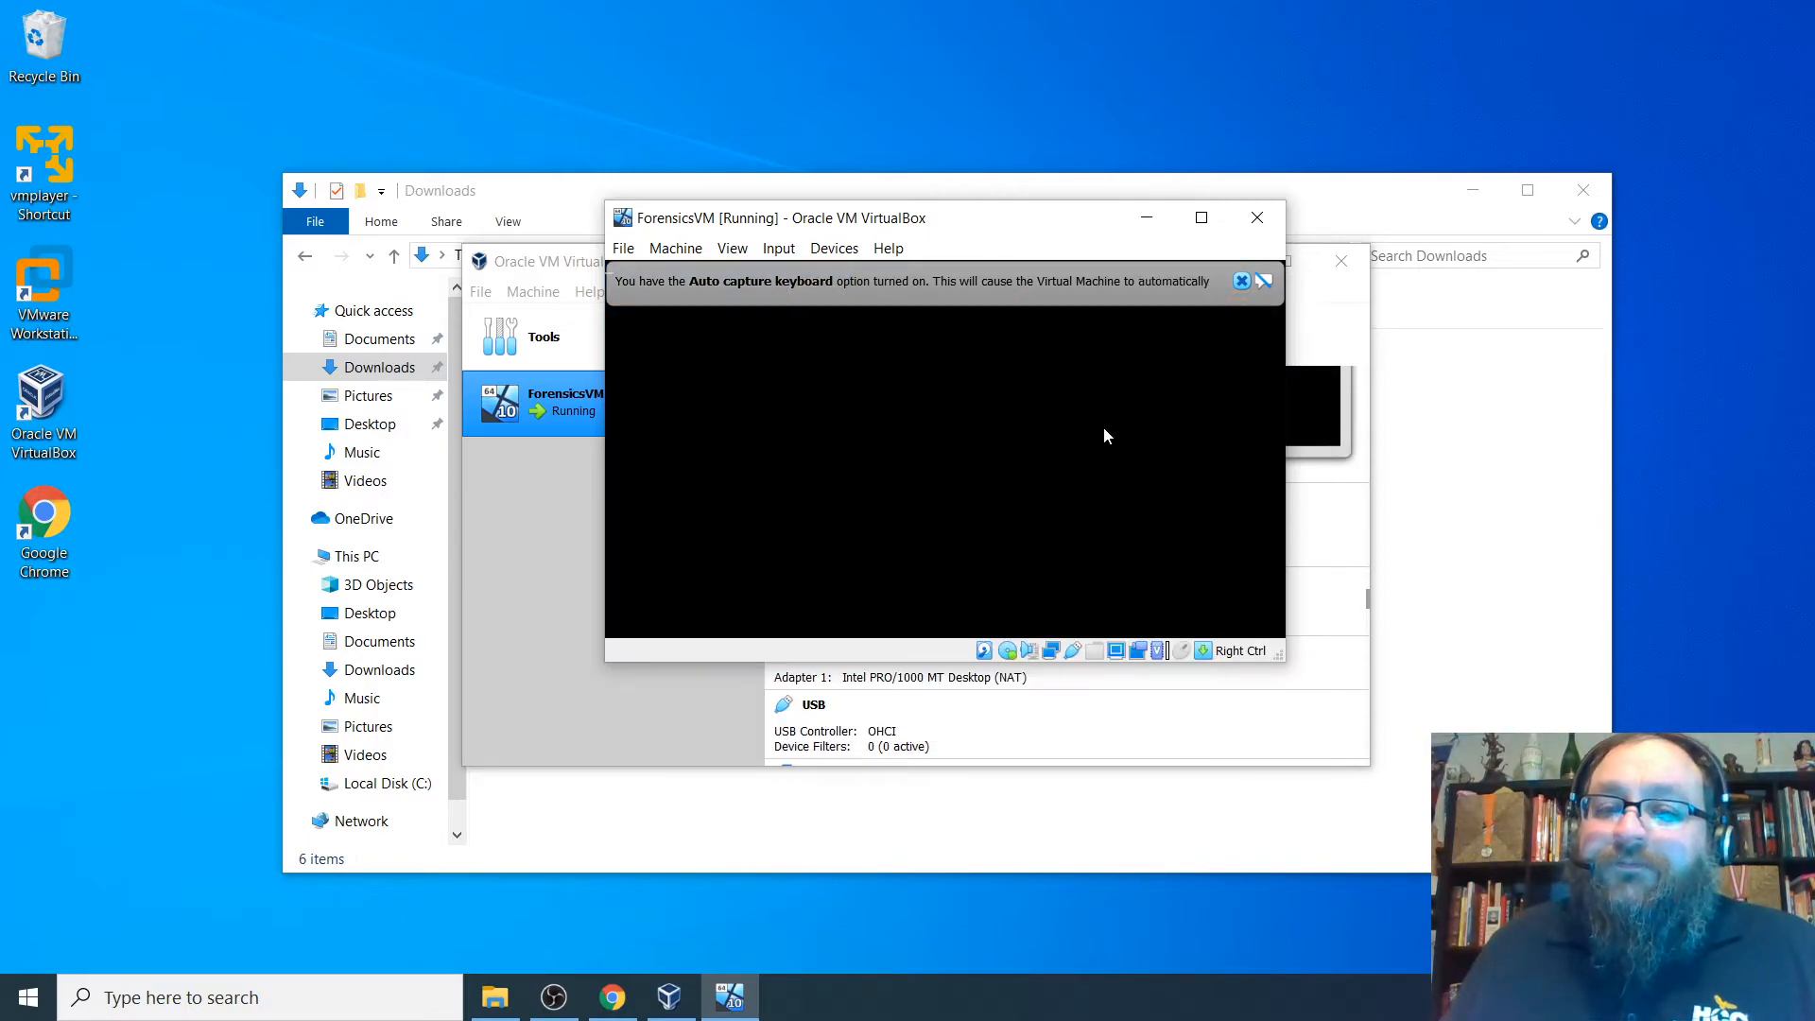
Clear the running virtual machine's notifications and continue Windows Setup with English (United States) and the US keyboard.
left_click(1242, 246)
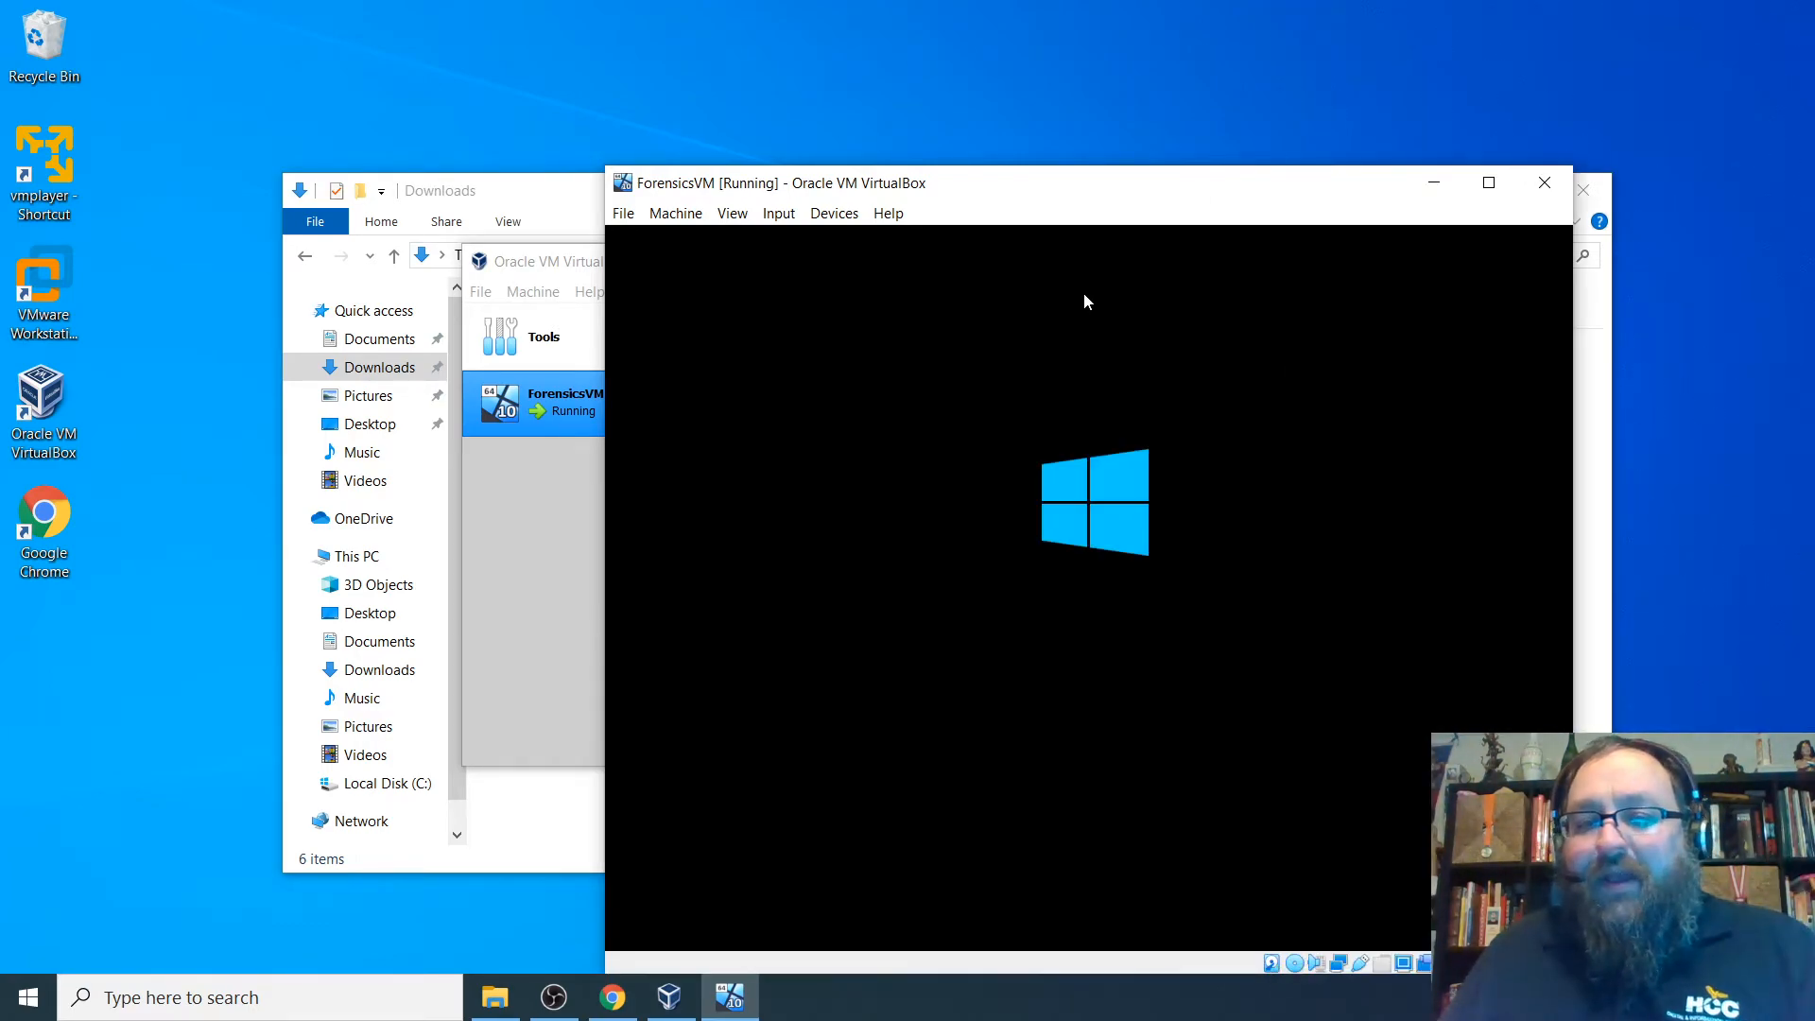
left_click_drag(1107, 192, 922, 90)
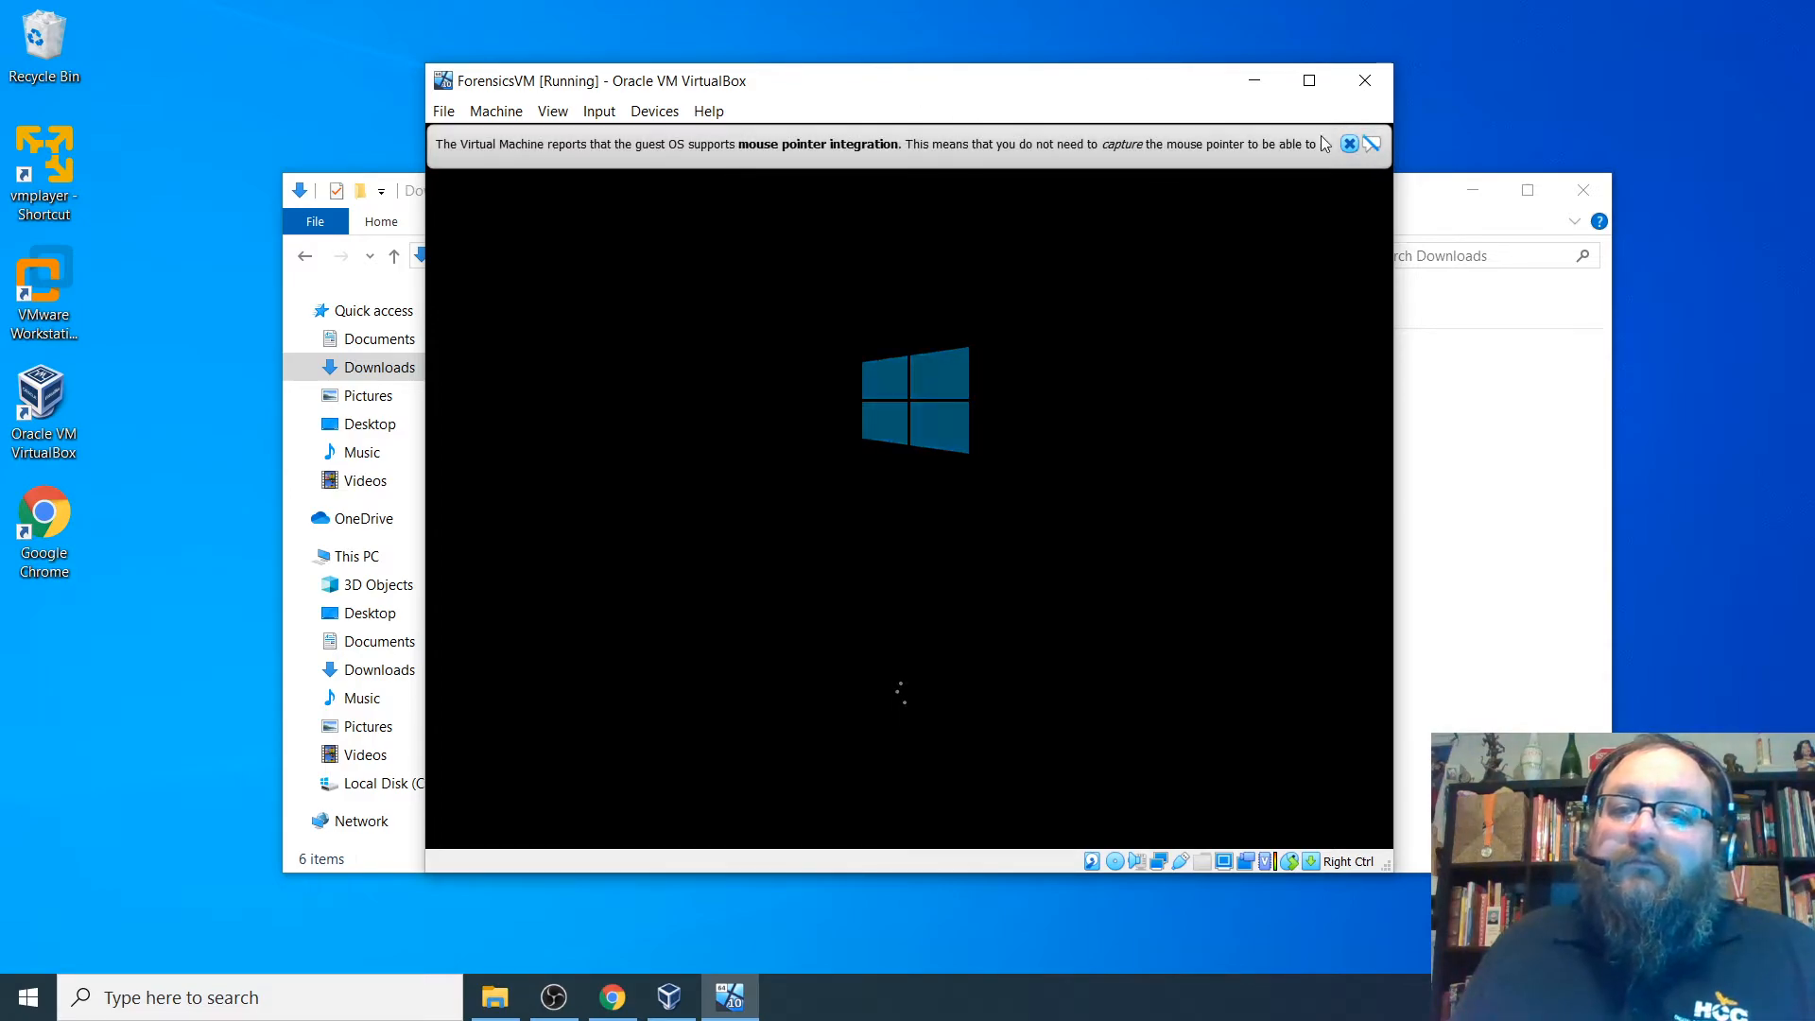
left_click(1358, 145)
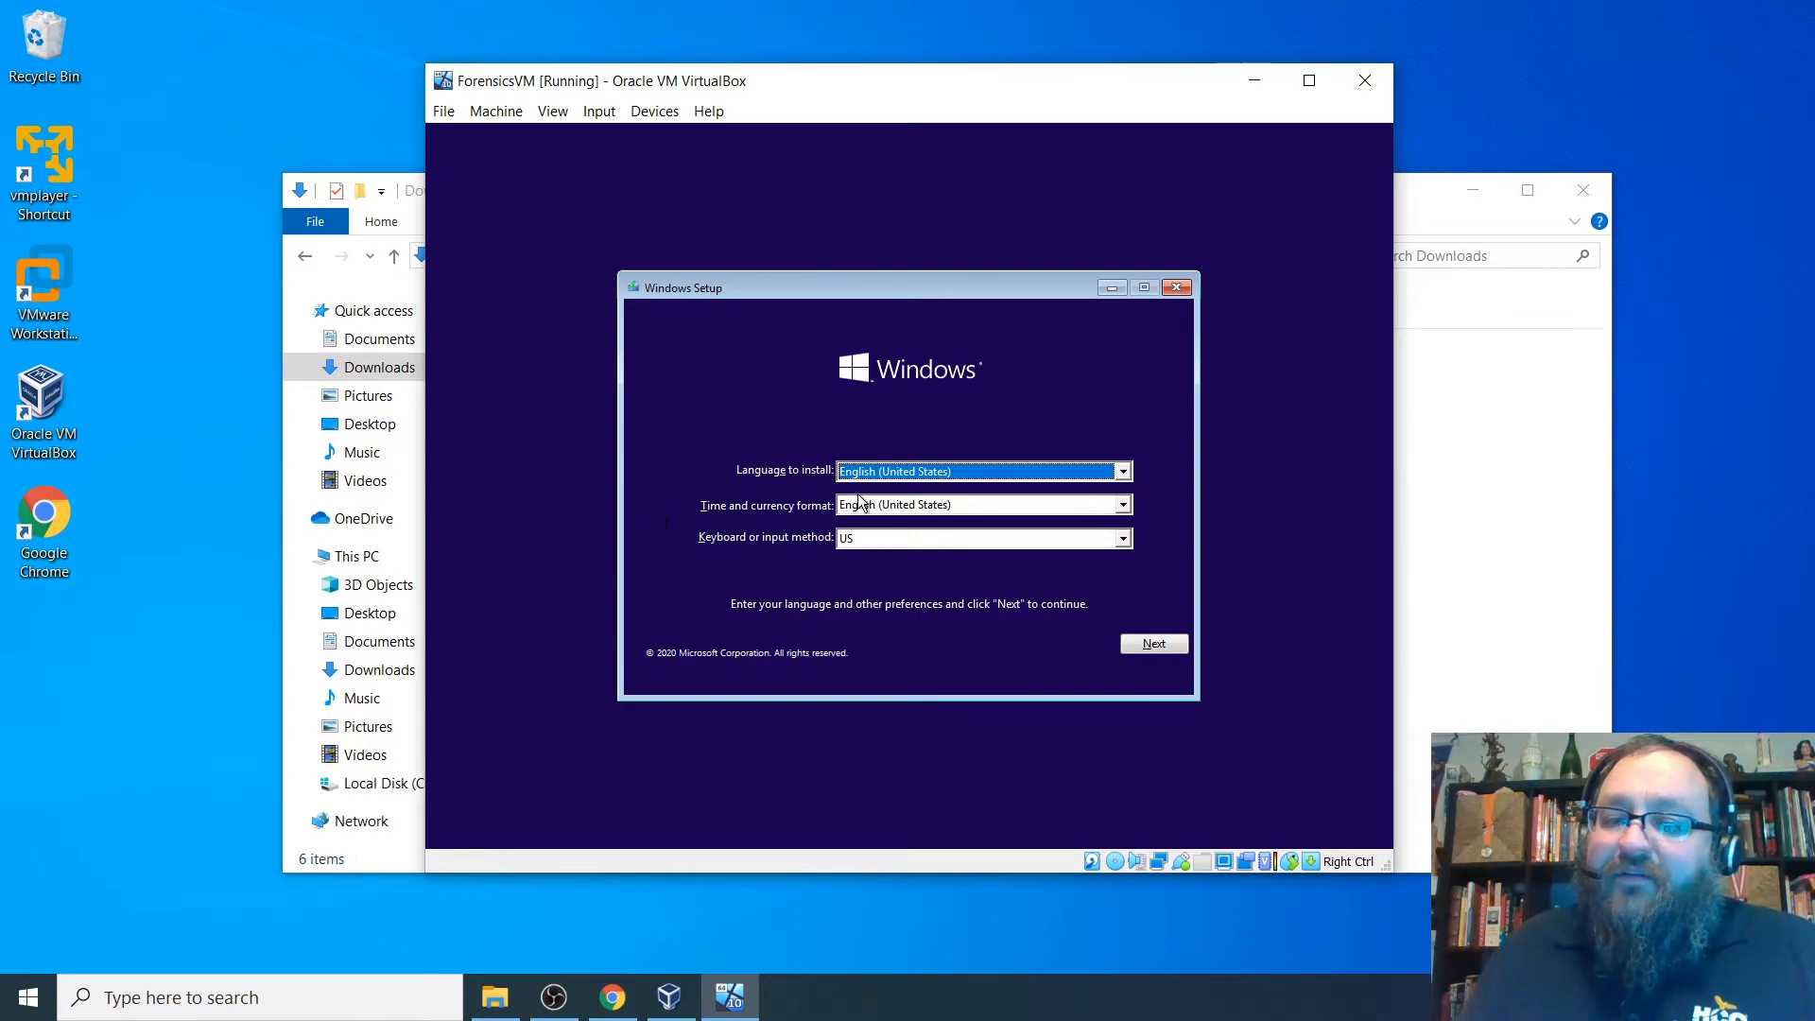
left_click(1139, 648)
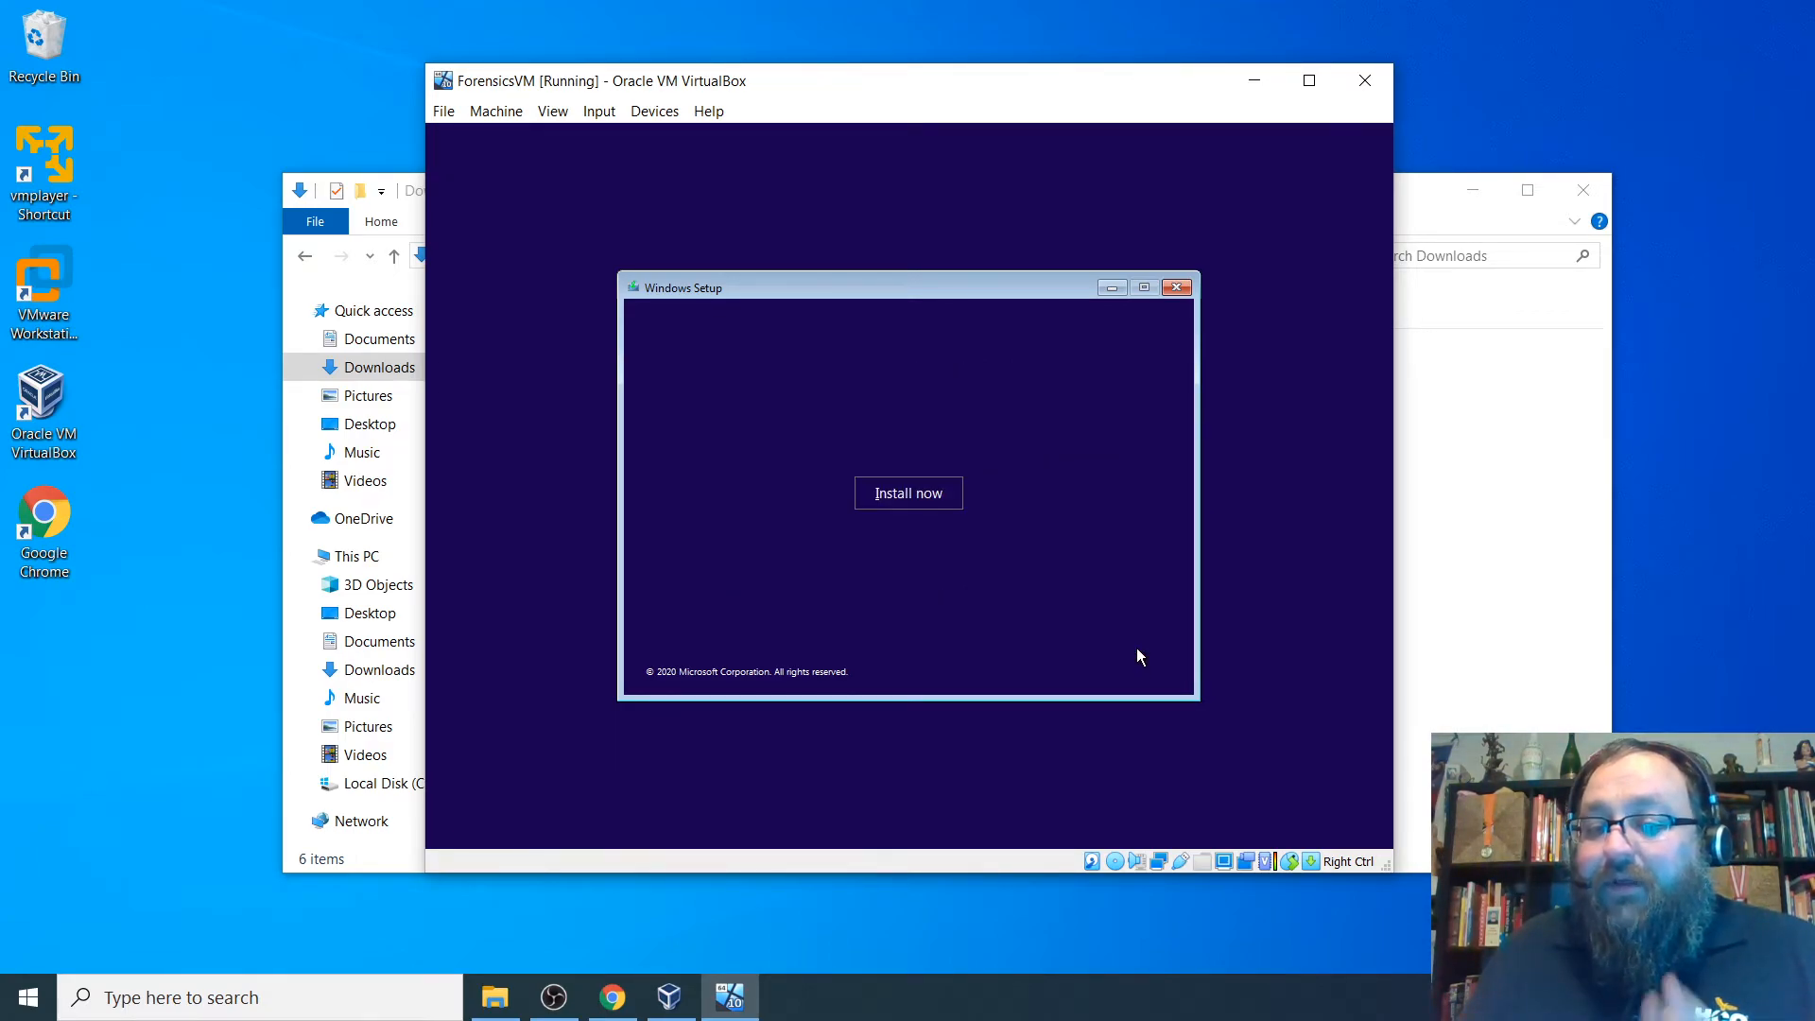
Start the Windows installation without a product key and choose Windows 10 Pro x64 as the operating system.
left_click(916, 489)
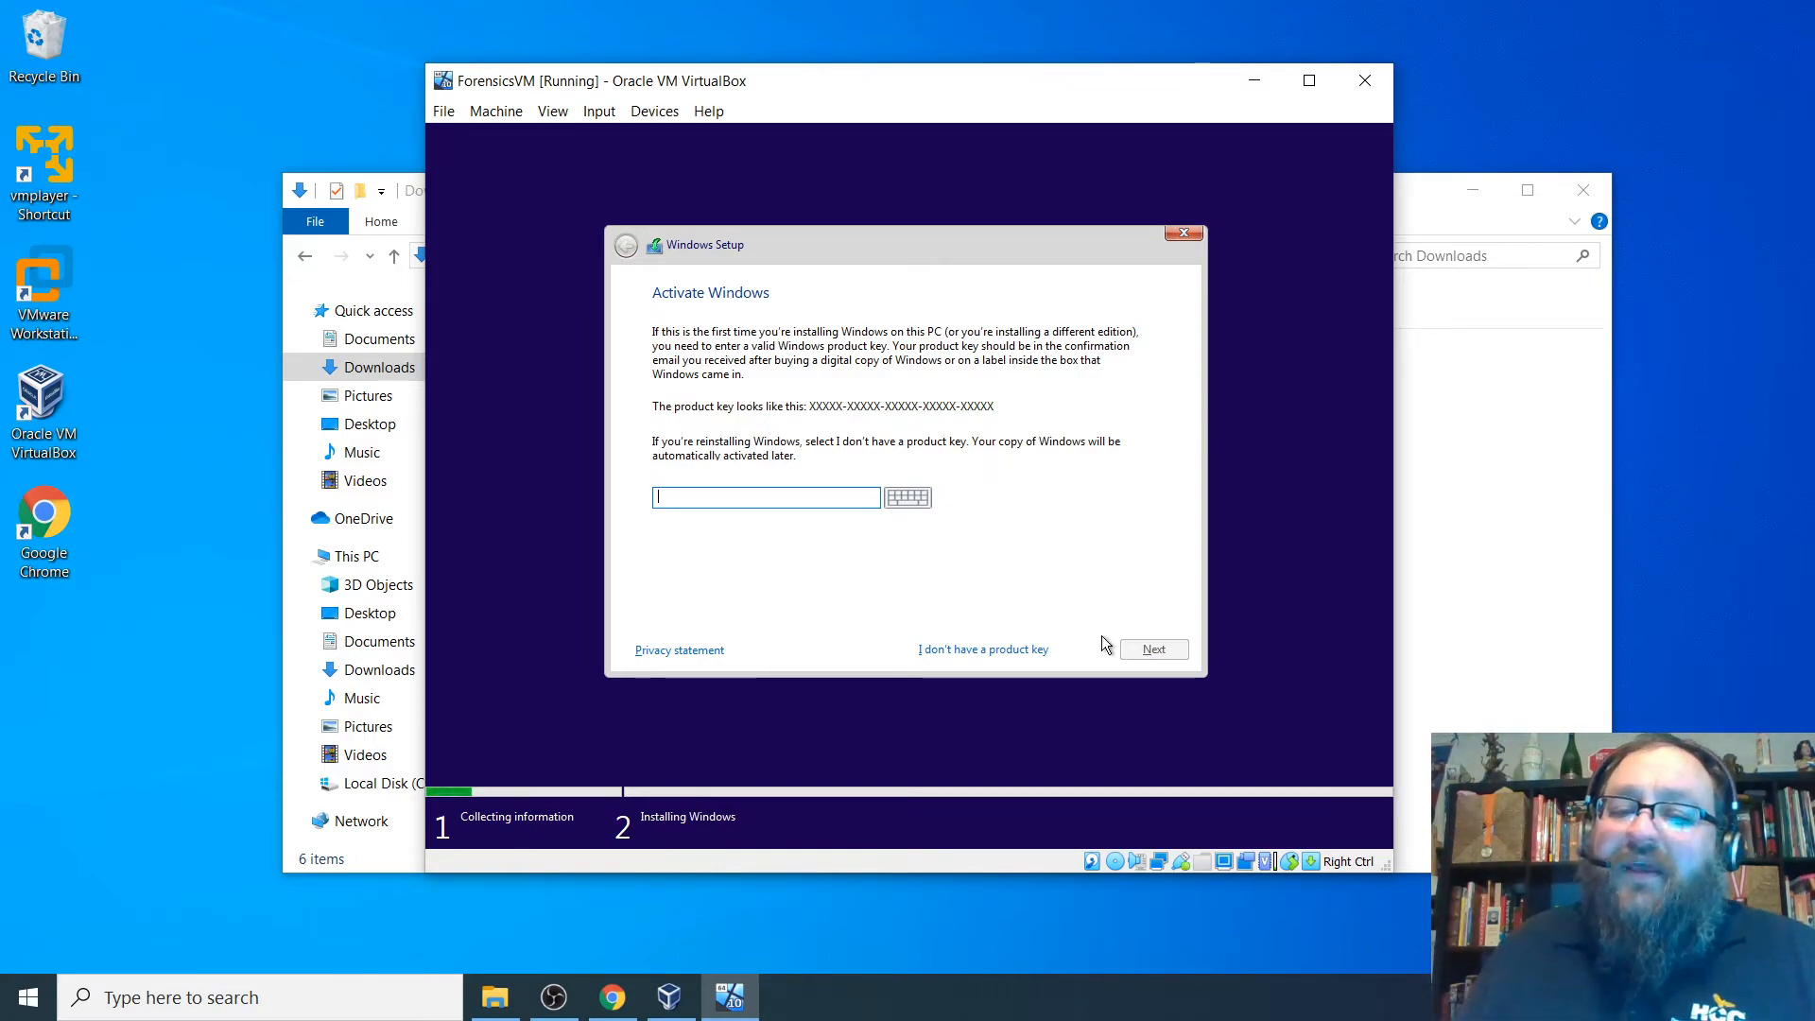
left_click(1015, 649)
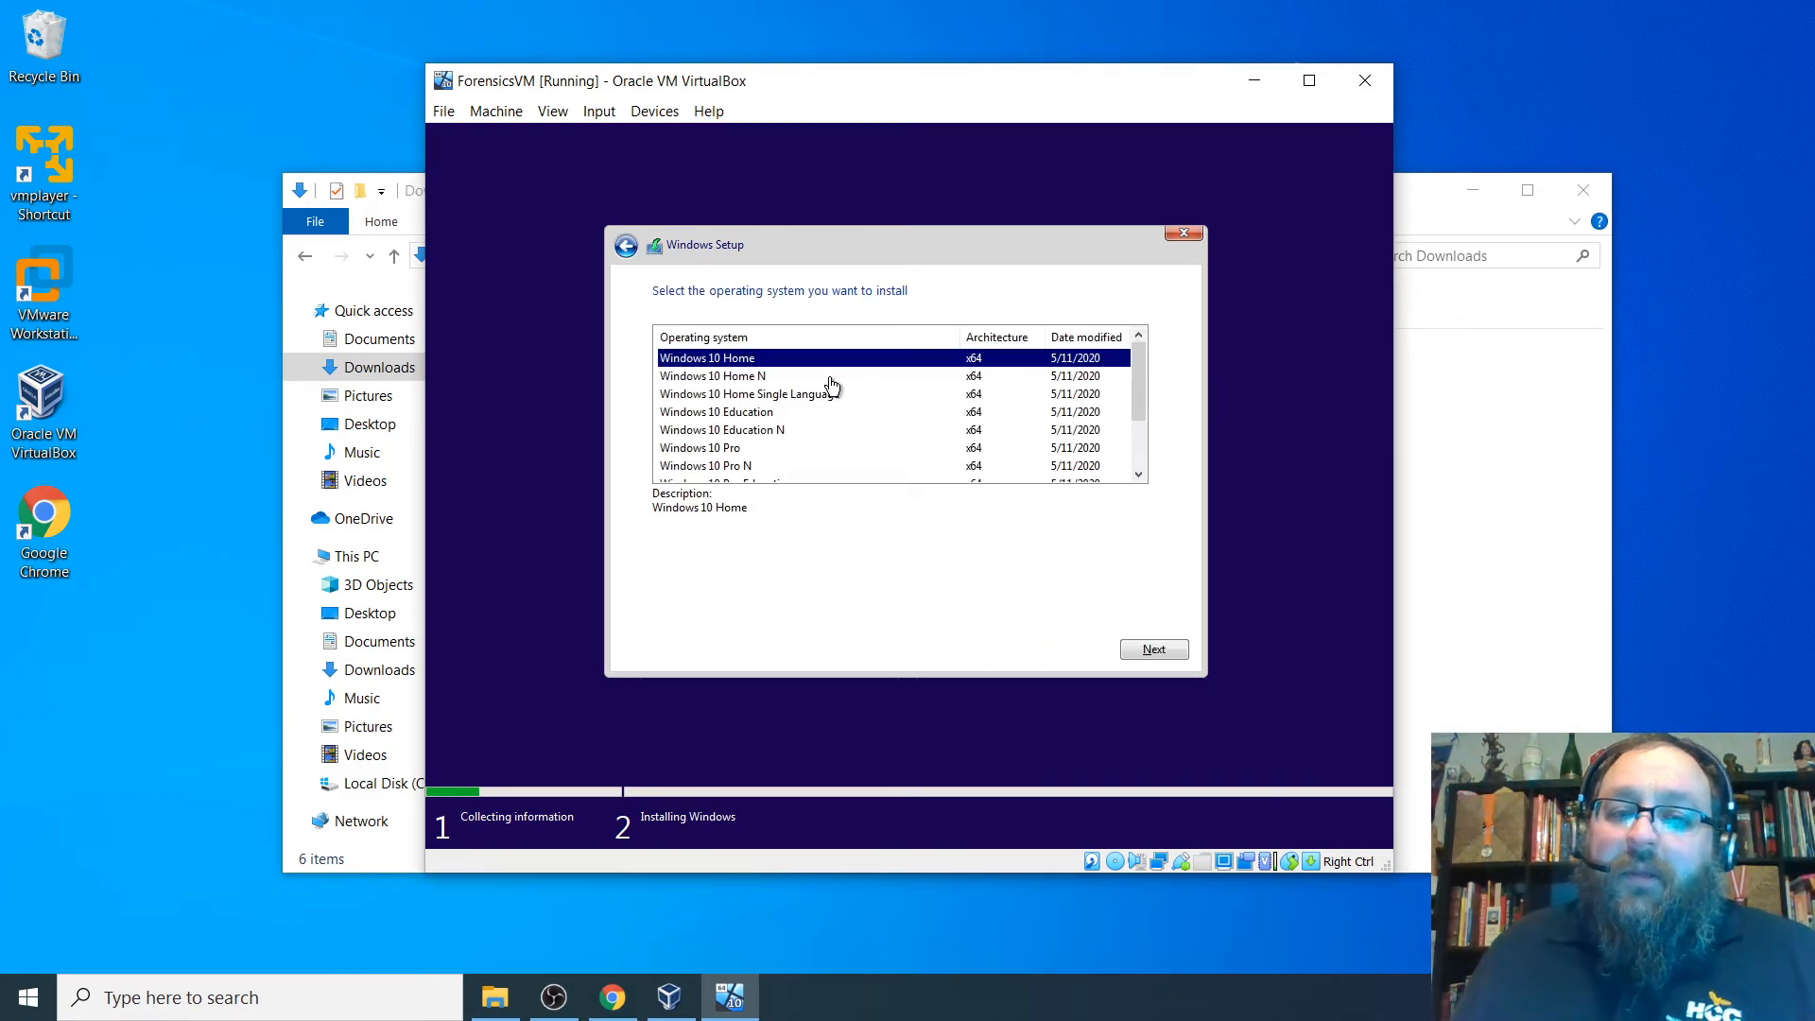
left_click(725, 450)
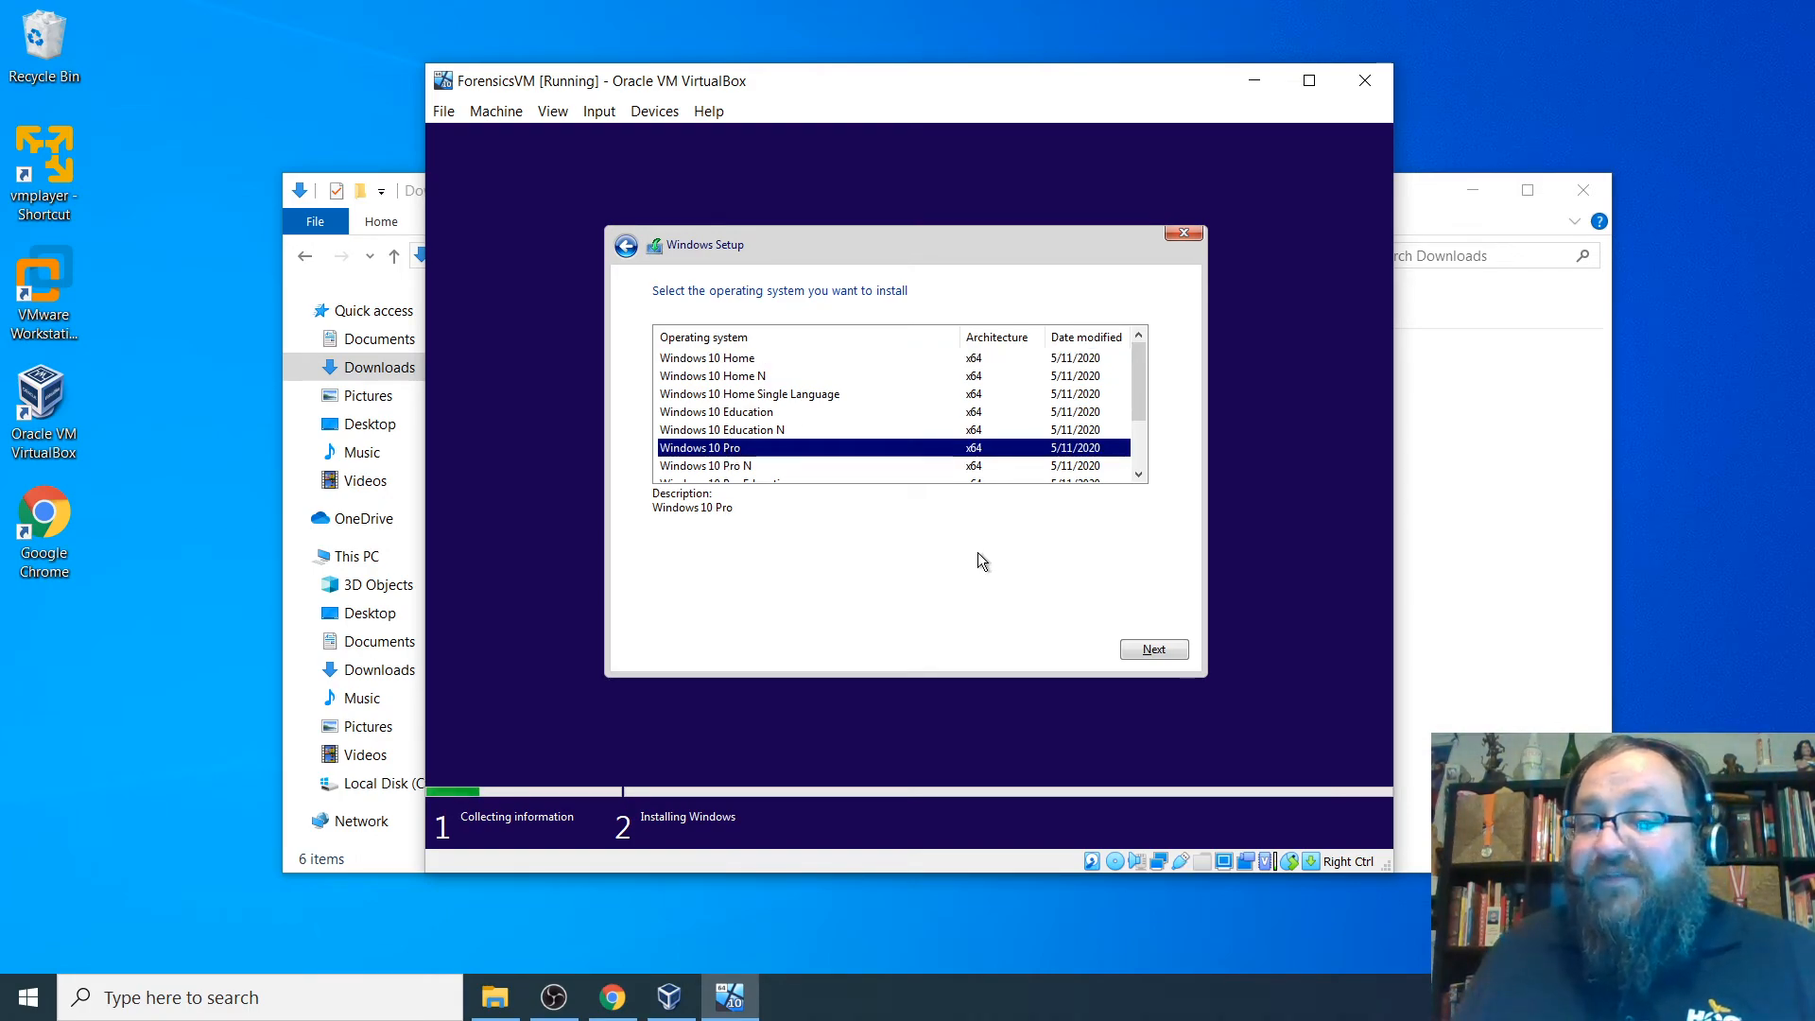
scroll(888, 437, "down", 2)
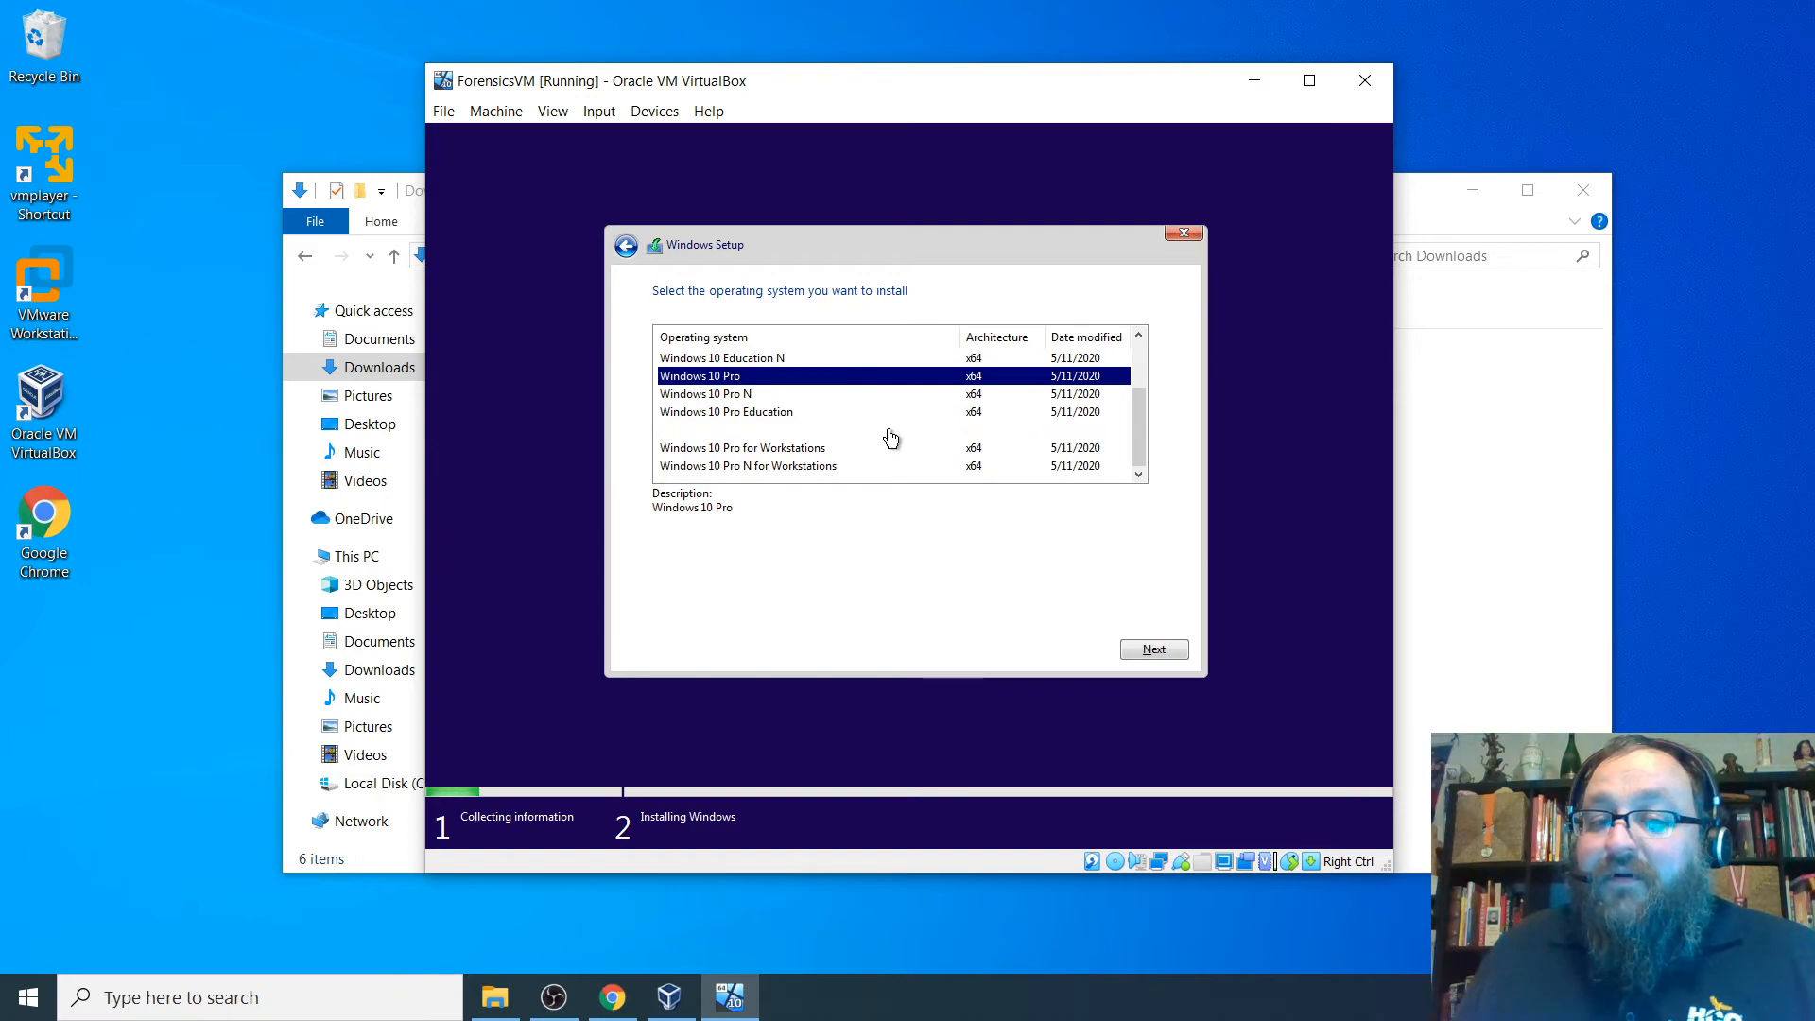
scroll(888, 438, "up", 2)
scroll(889, 438, "down", 2)
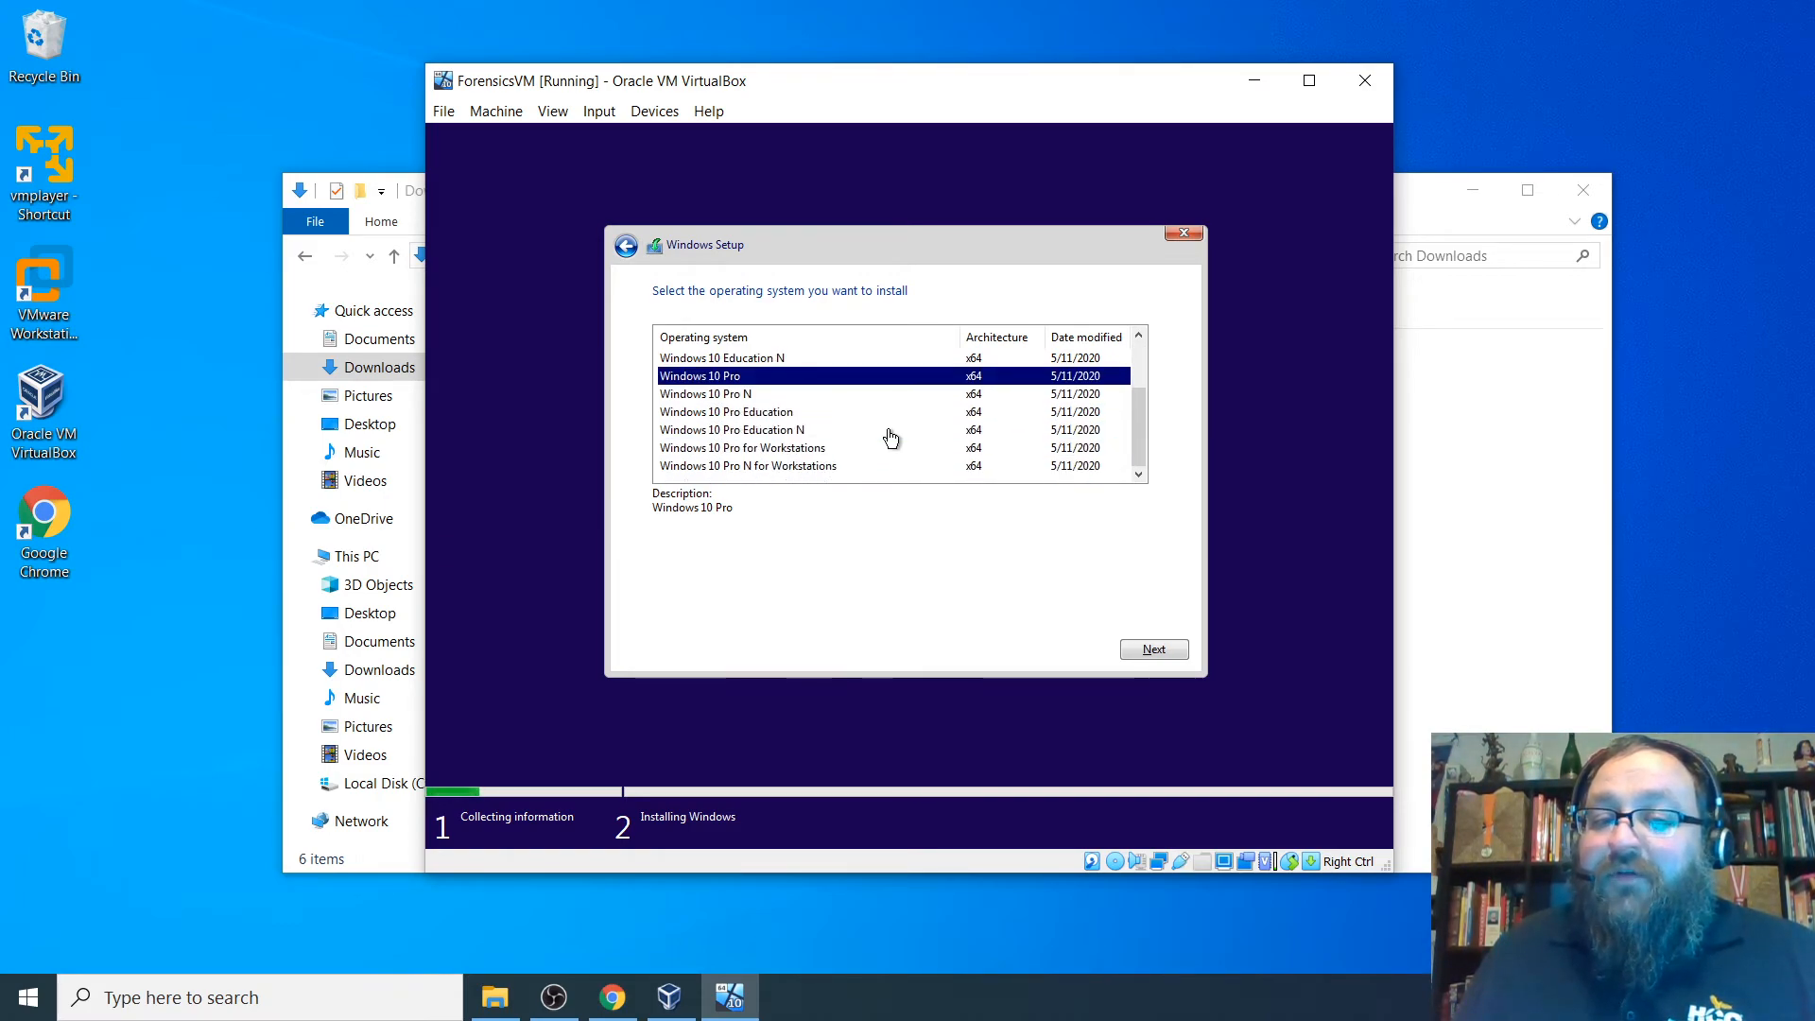
left_click(1155, 650)
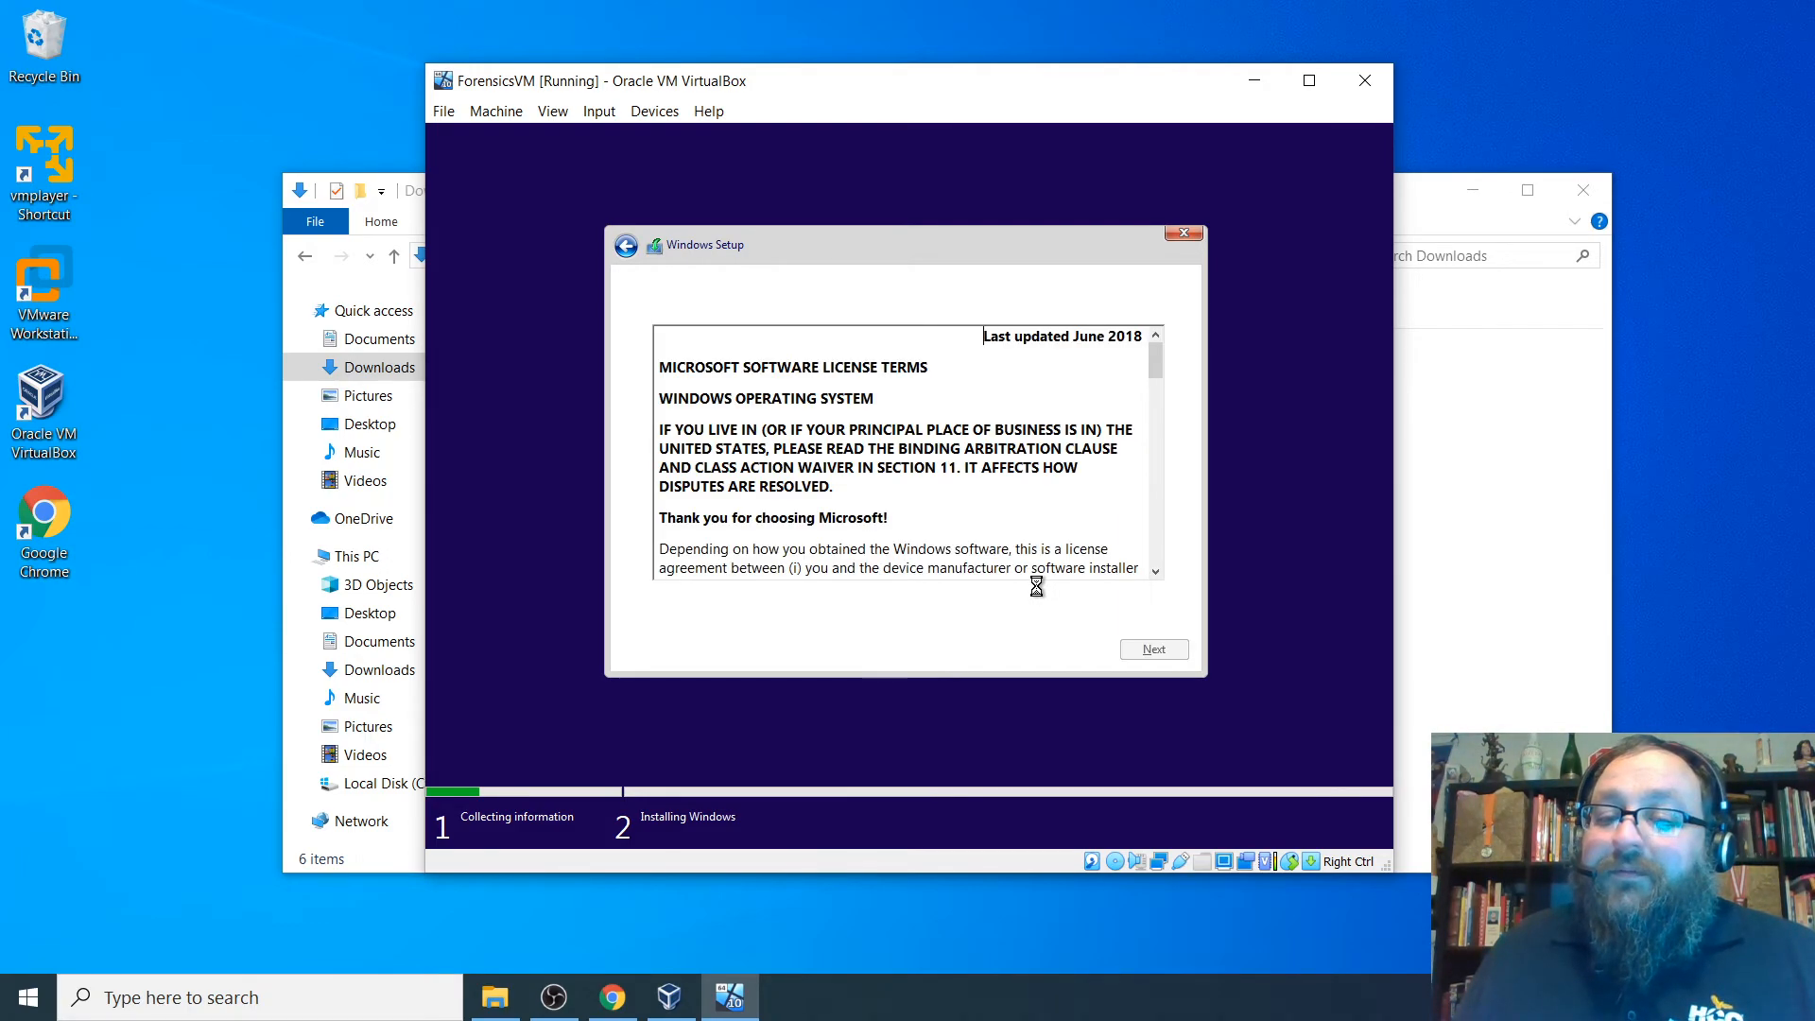
Accept the license terms and start a custom Windows-only installation on the unallocated space of Drive 0.
left_click(780, 602)
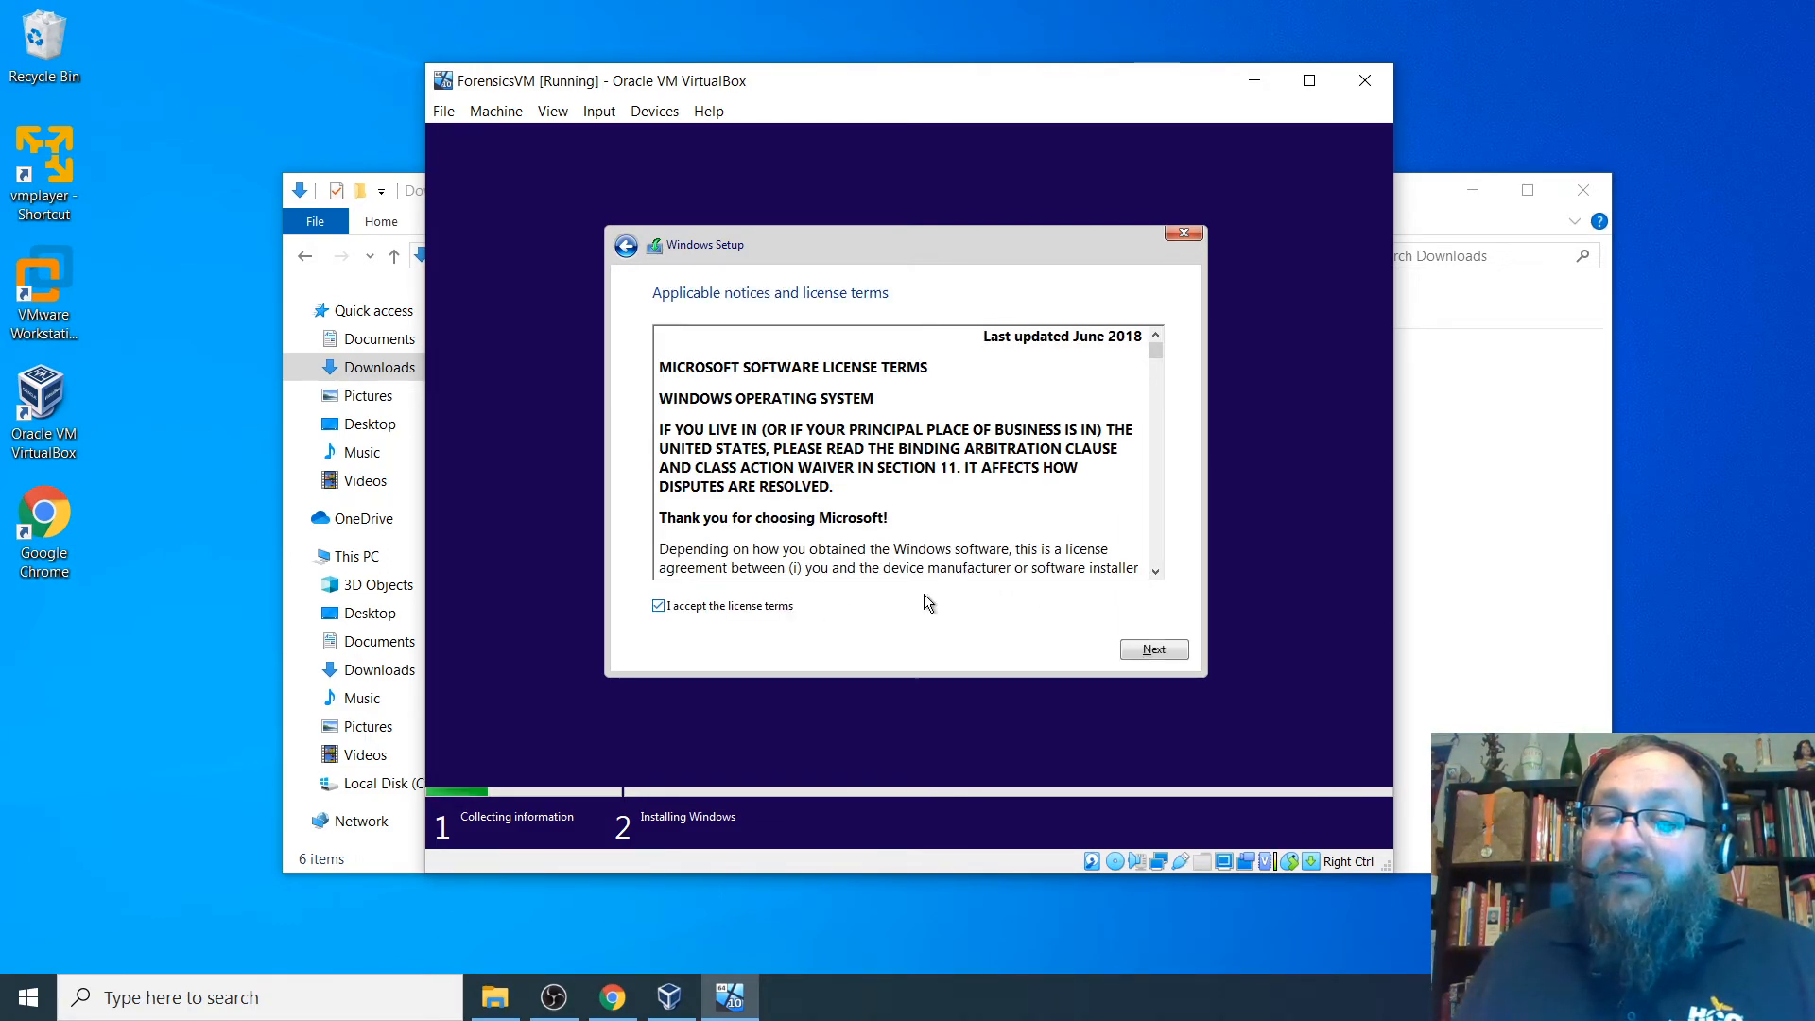
left_click(1153, 649)
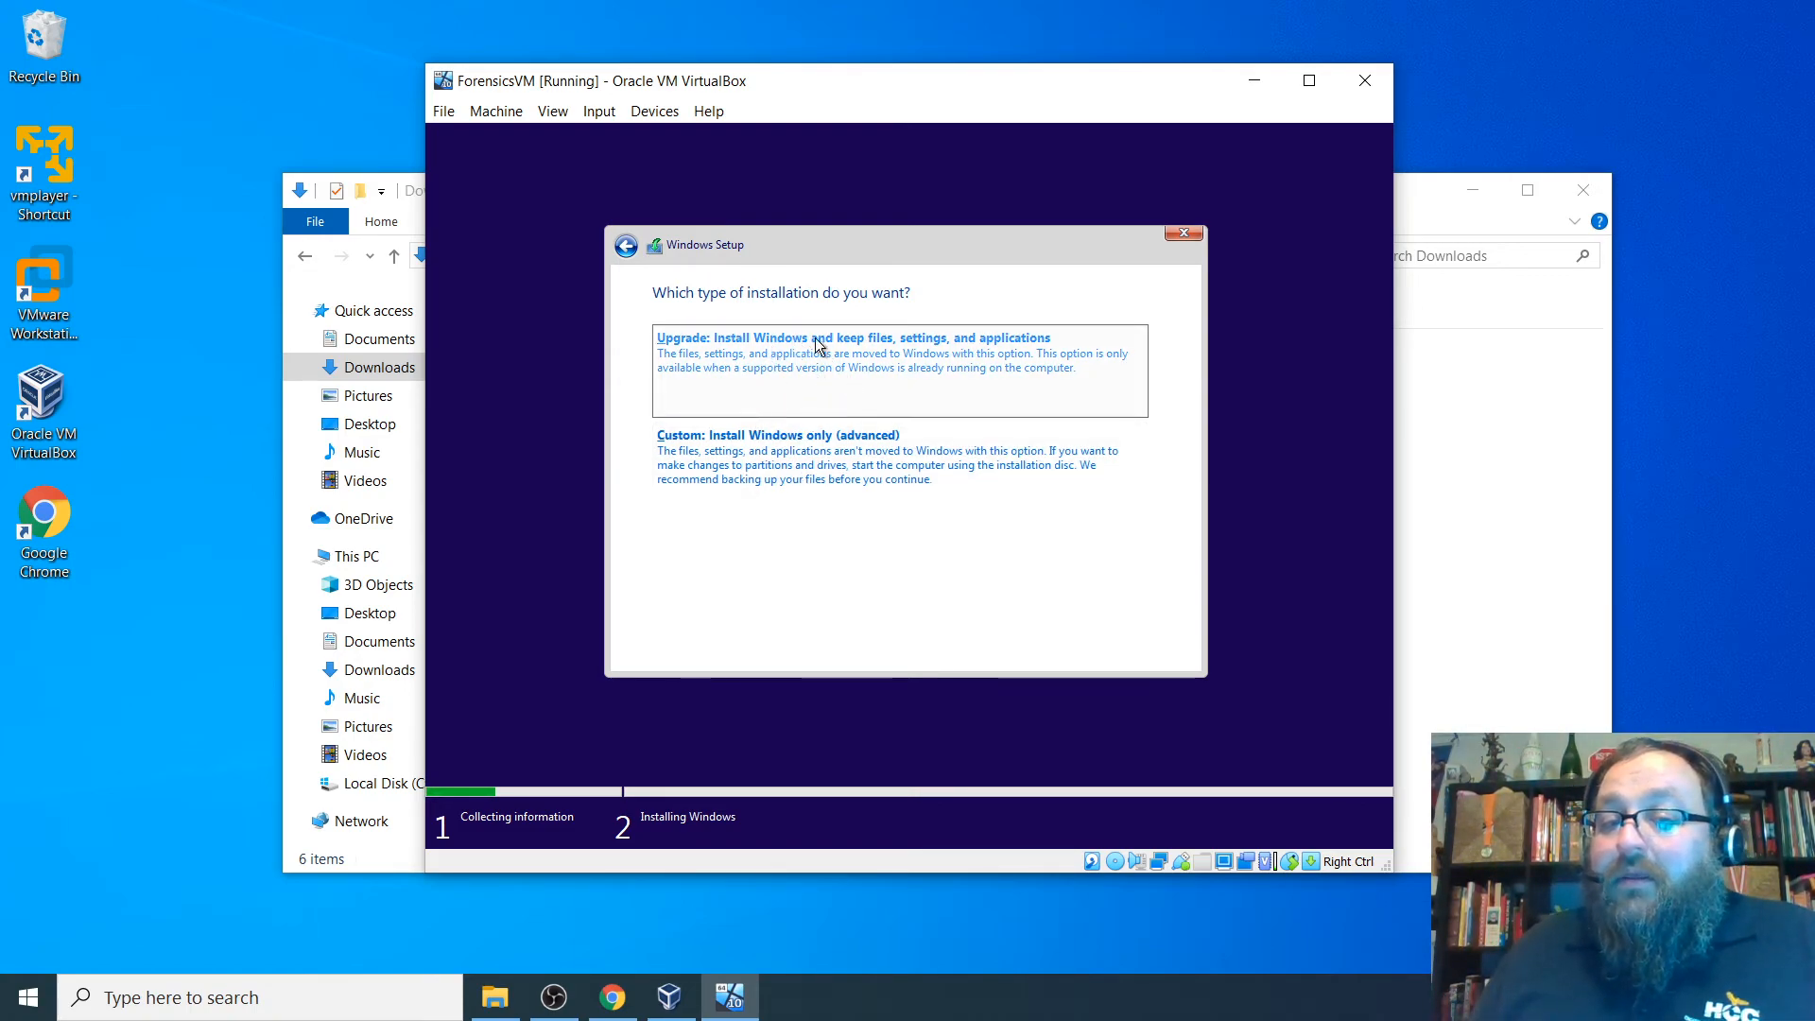
left_click(779, 459)
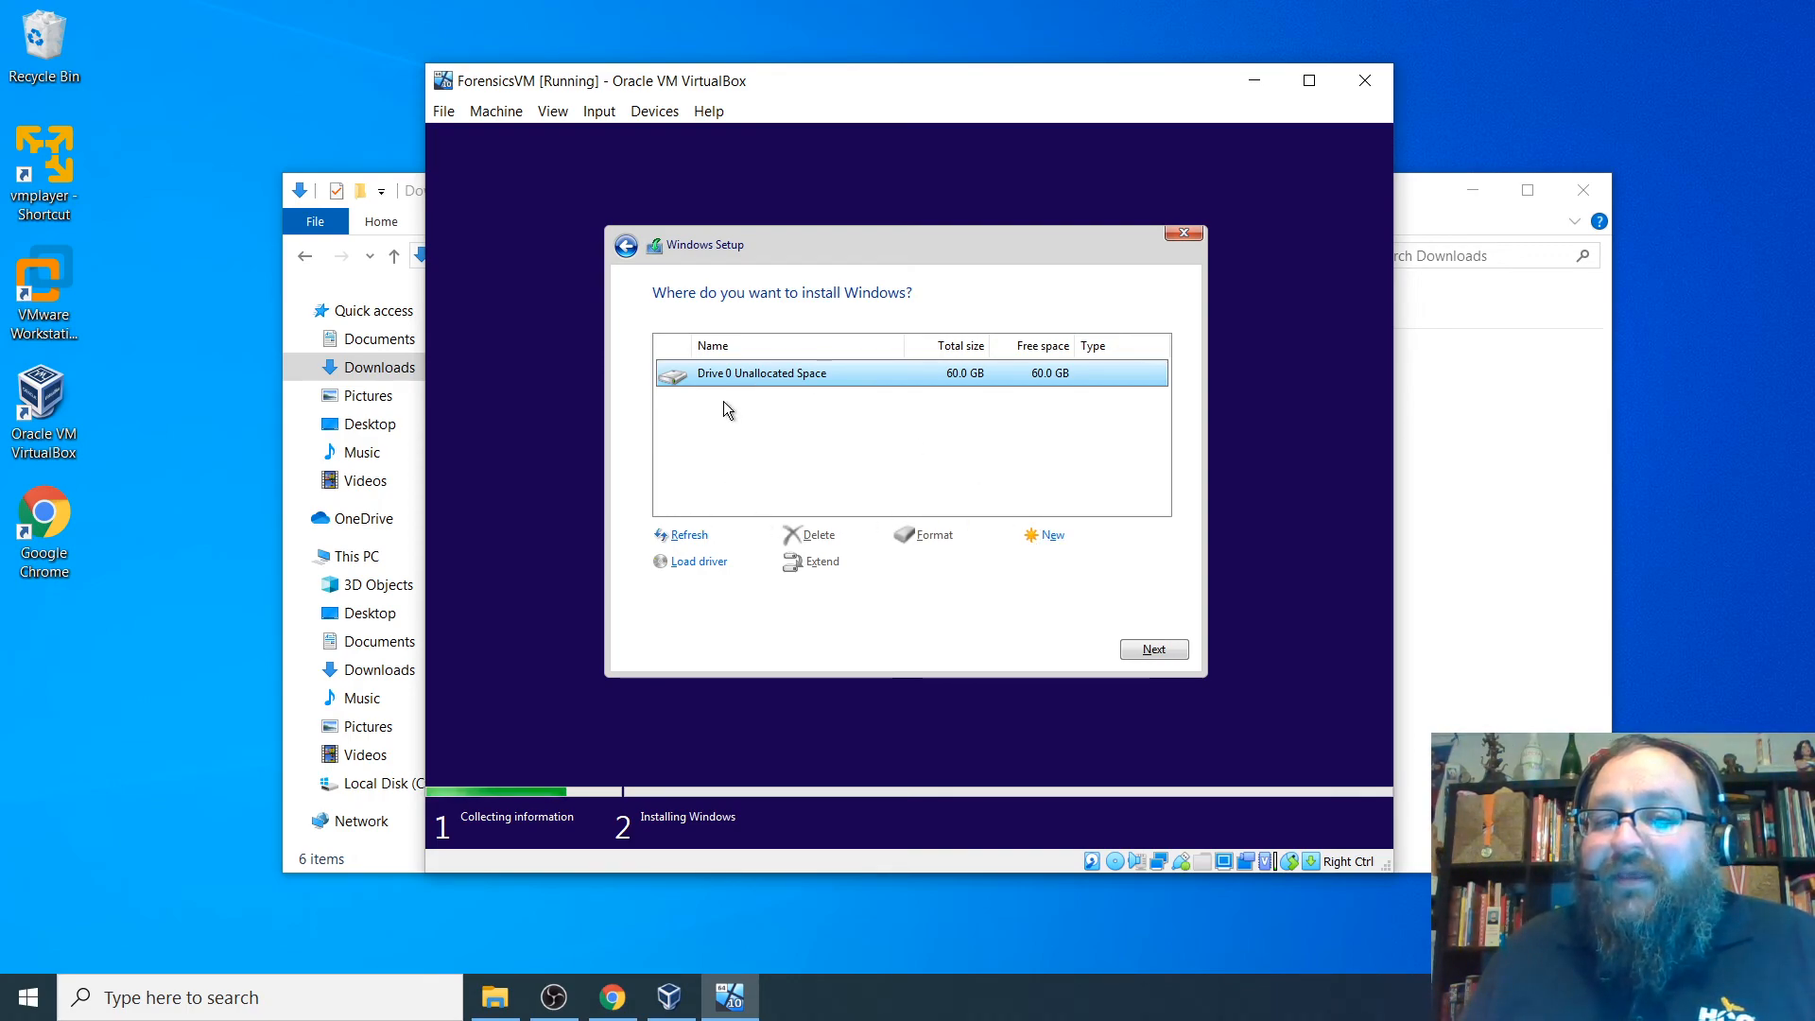
left_click(1153, 651)
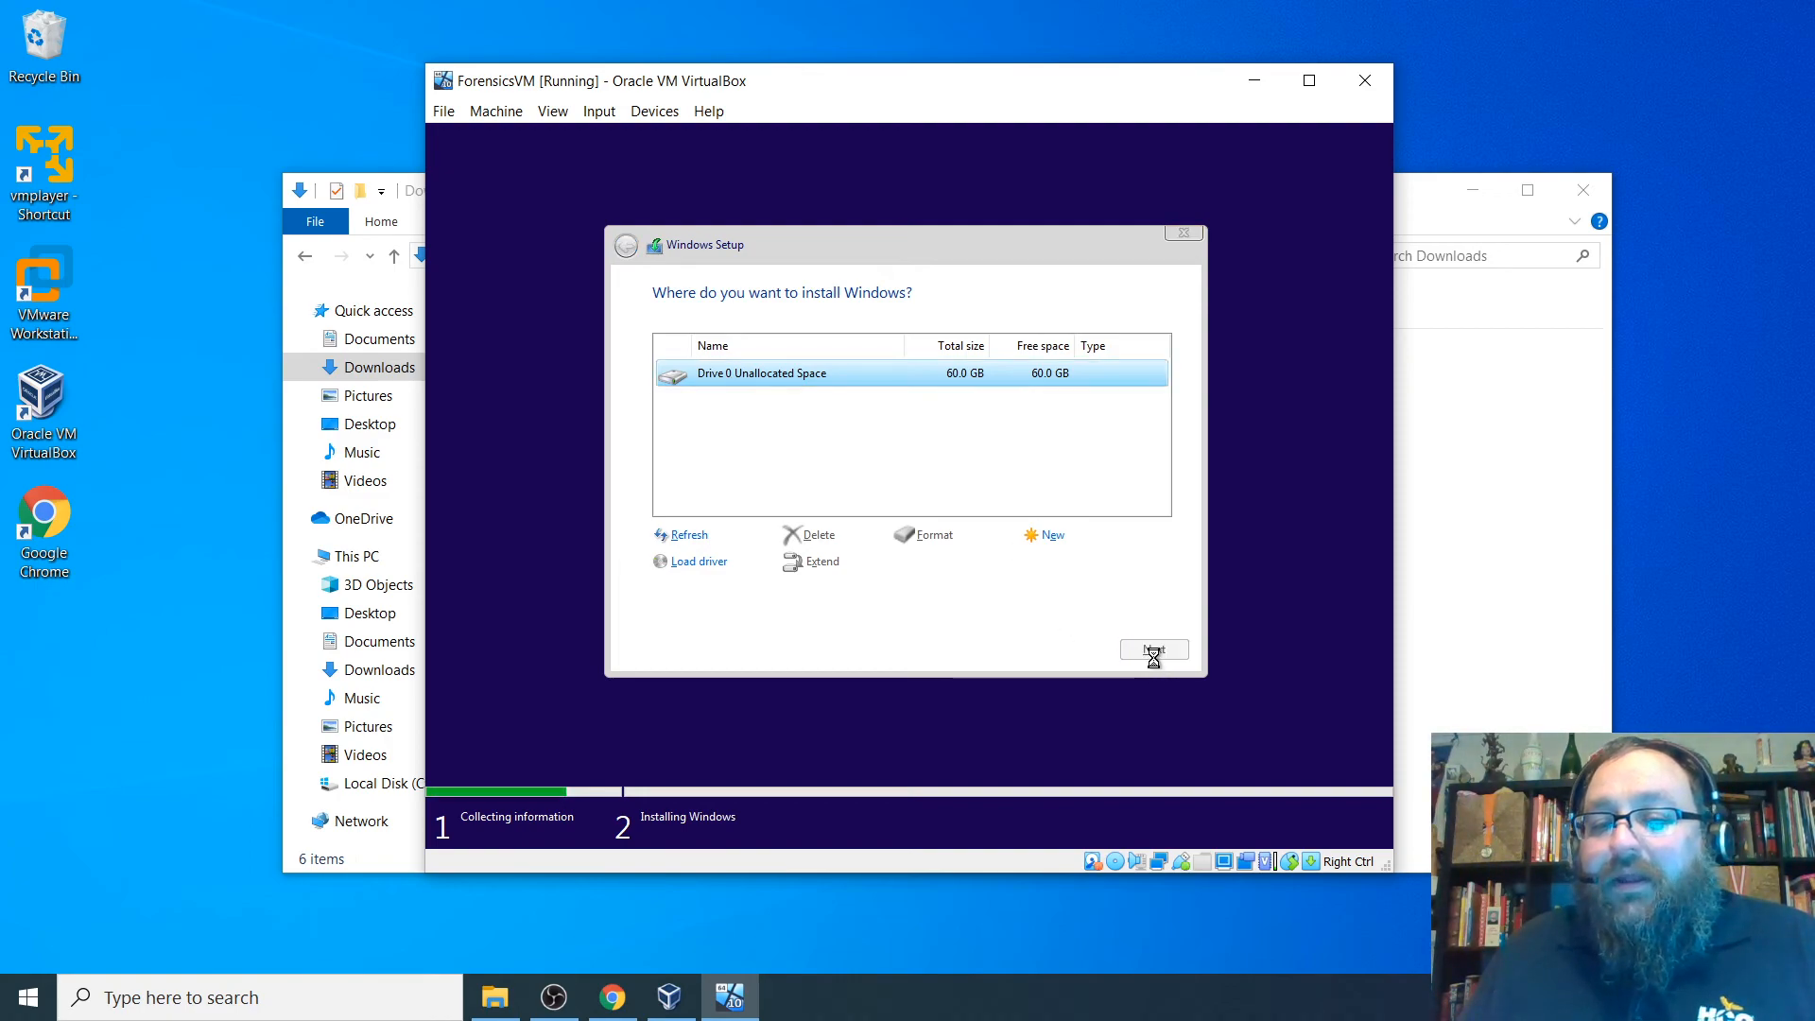